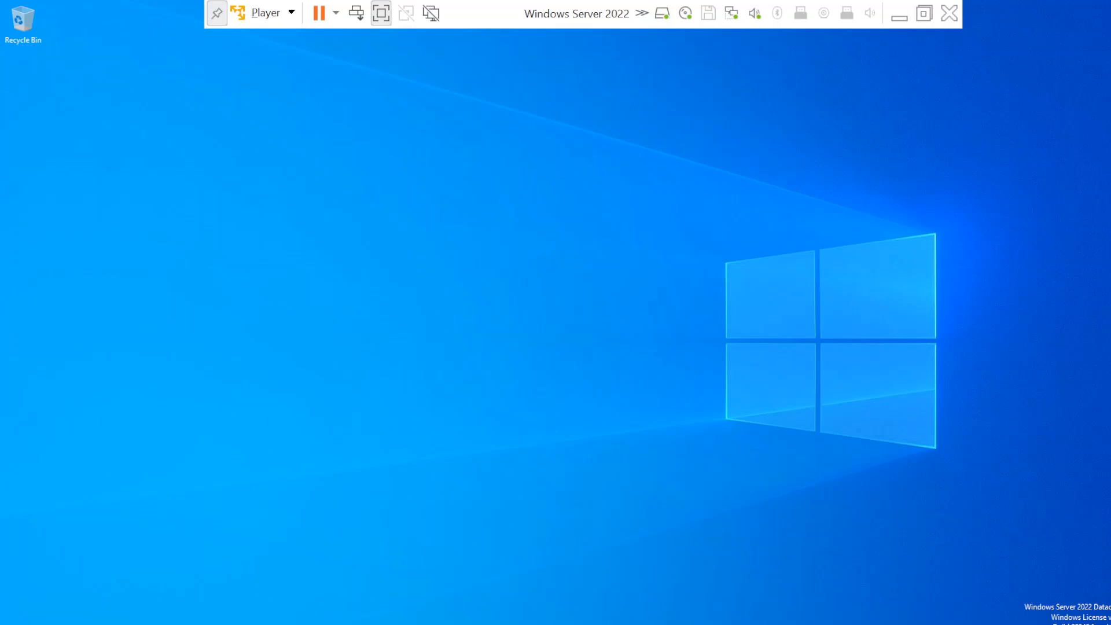
Step: Search Windows for gpedit.msc and launch it to open Local Group Policy Editor
key("super+s")
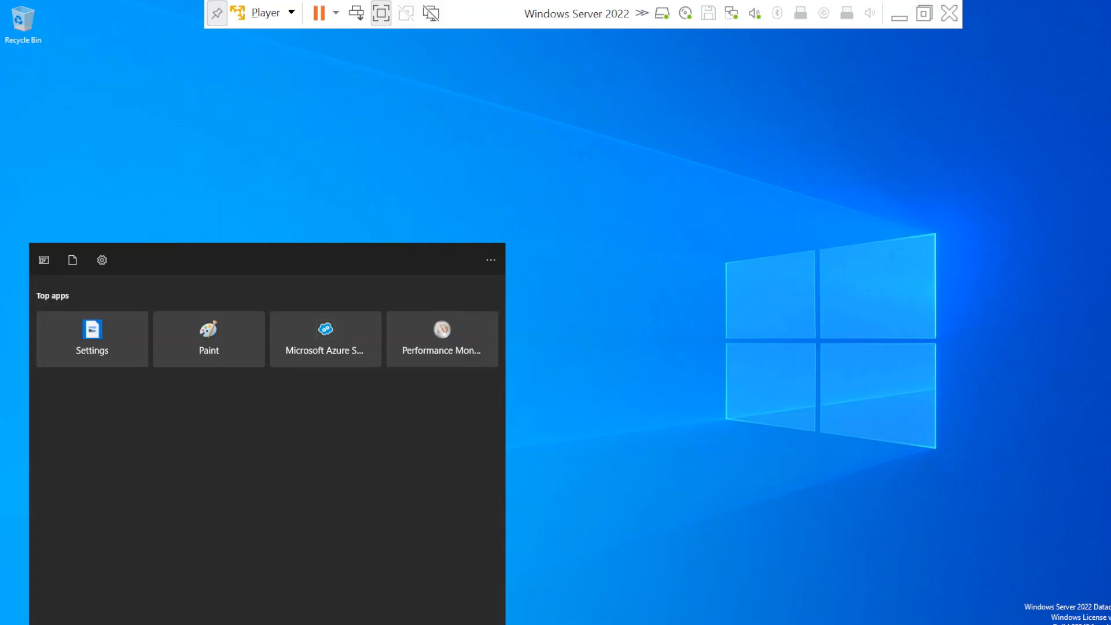
type("gp")
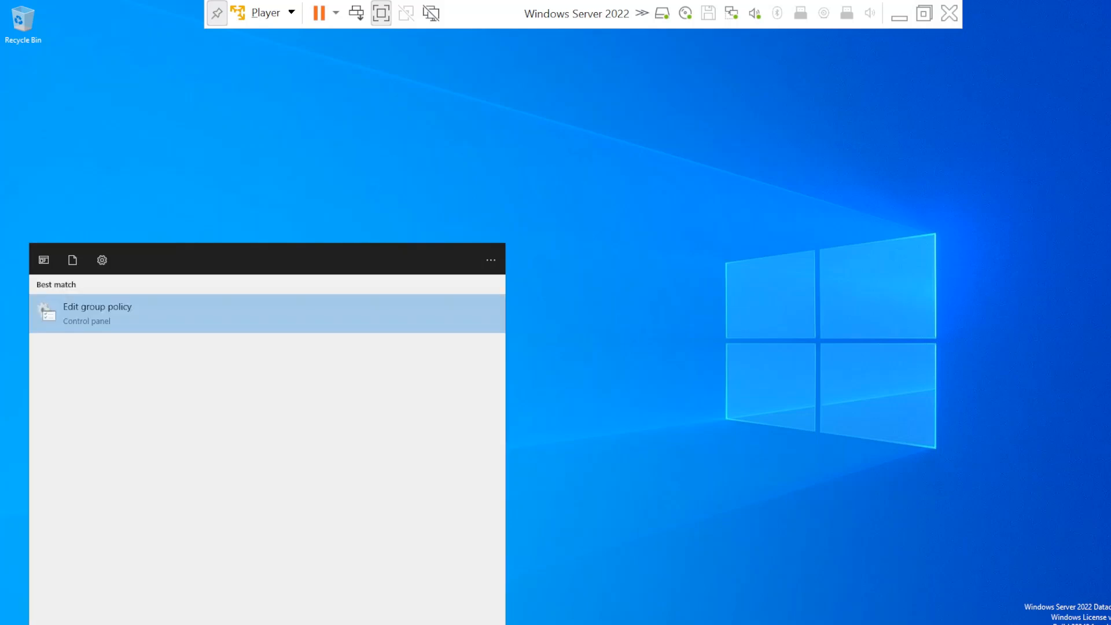
type("edit.msc")
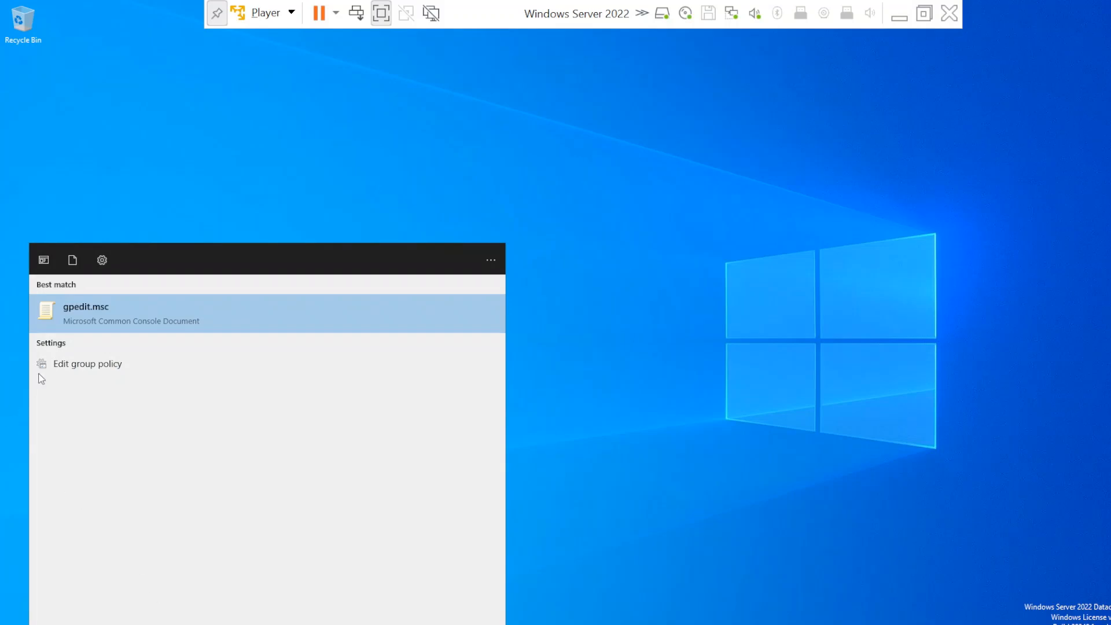
left_click(179, 298)
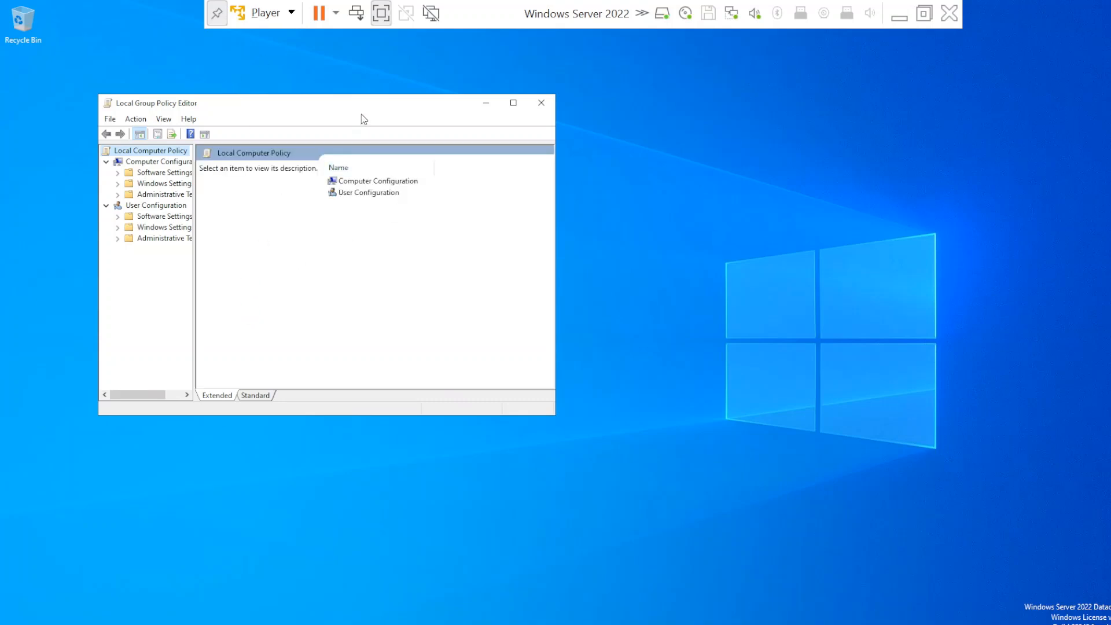
Step: Center the policy editor window, enlarge it, and widen the tree pane so names show fully
left_click_drag(358, 109, 577, 146)
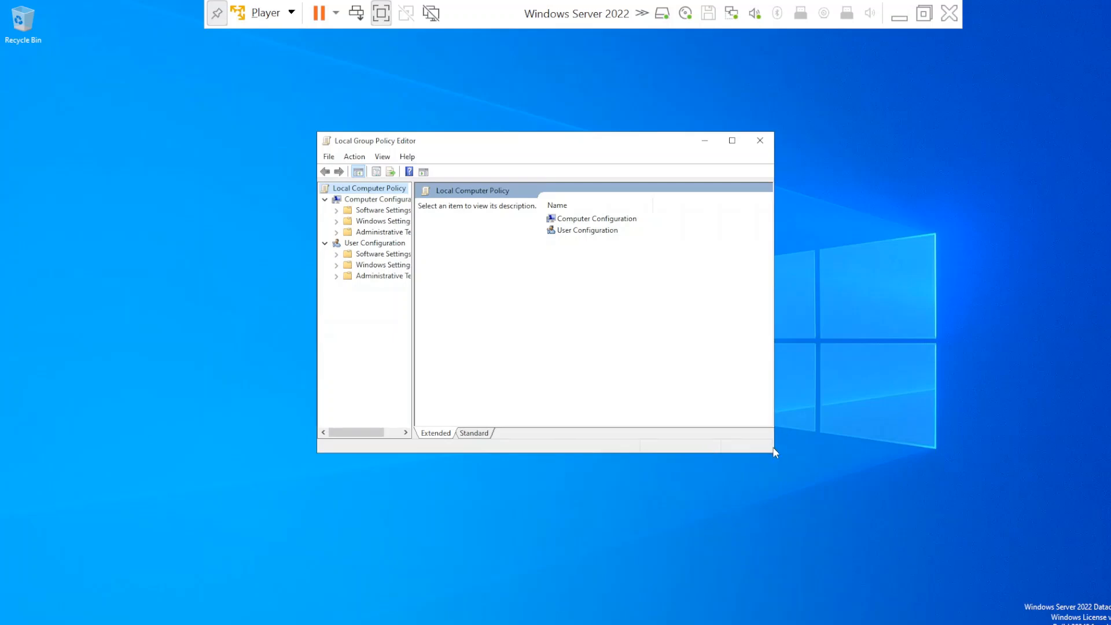
left_click_drag(773, 455, 928, 567)
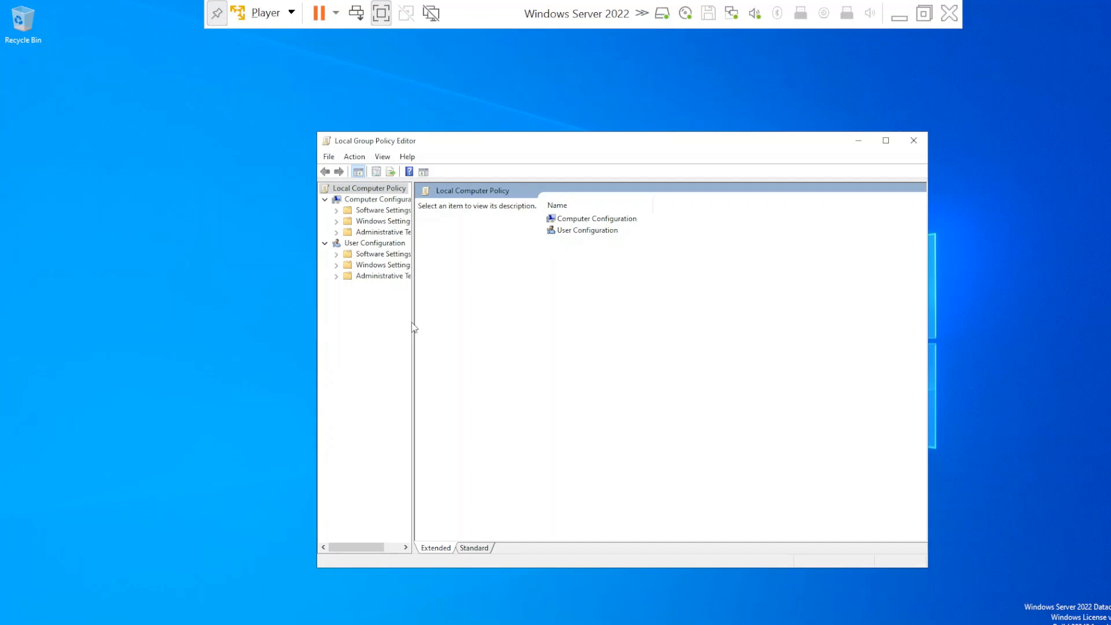
left_click_drag(412, 324, 455, 328)
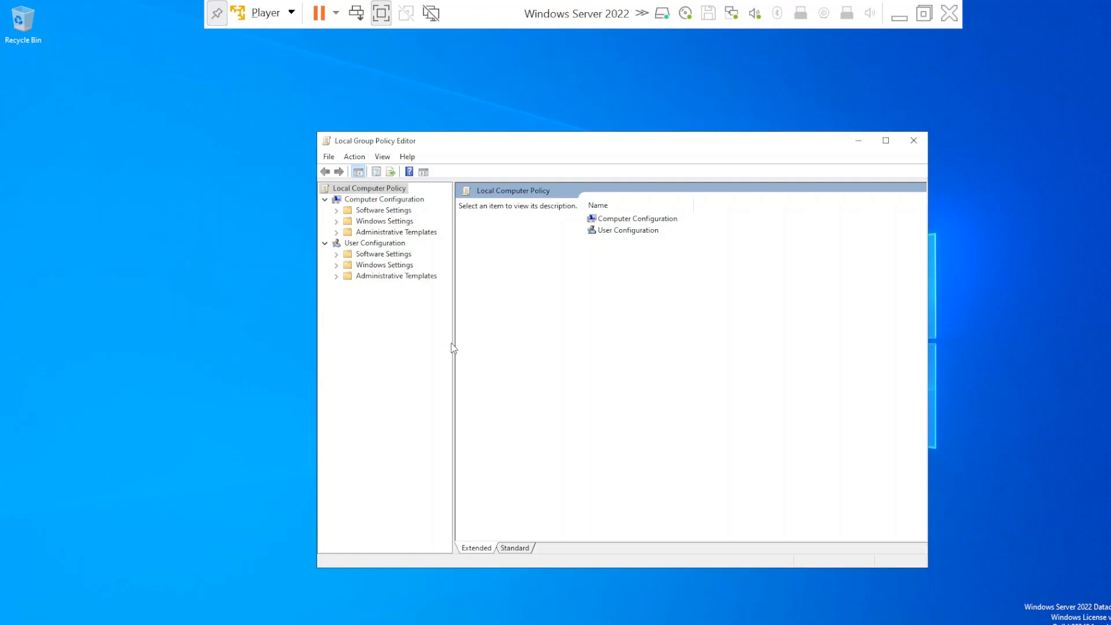
Step: Open the 'Always rasterize content…' policy under Computer Configuration > Administrative Templates > Printers
double_click(653, 231)
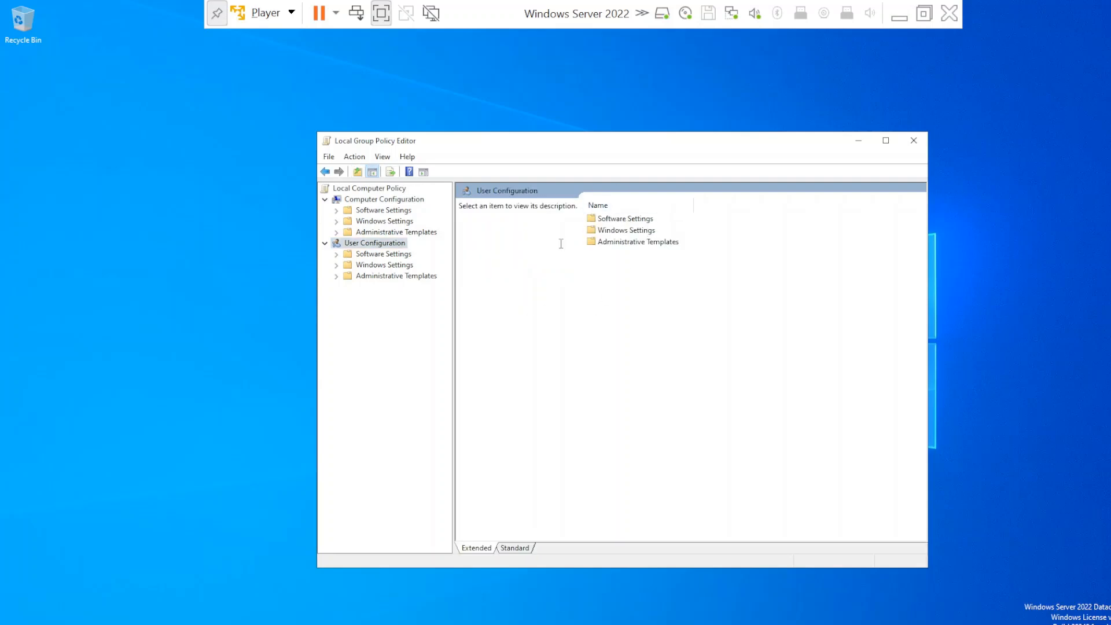
double_click(391, 244)
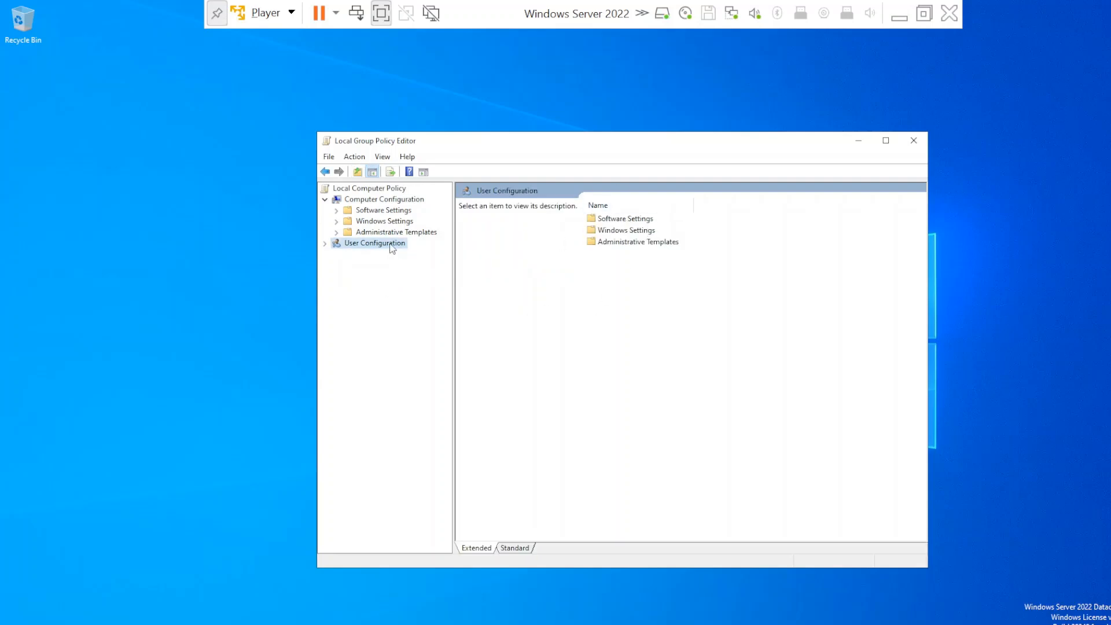
key("Up")
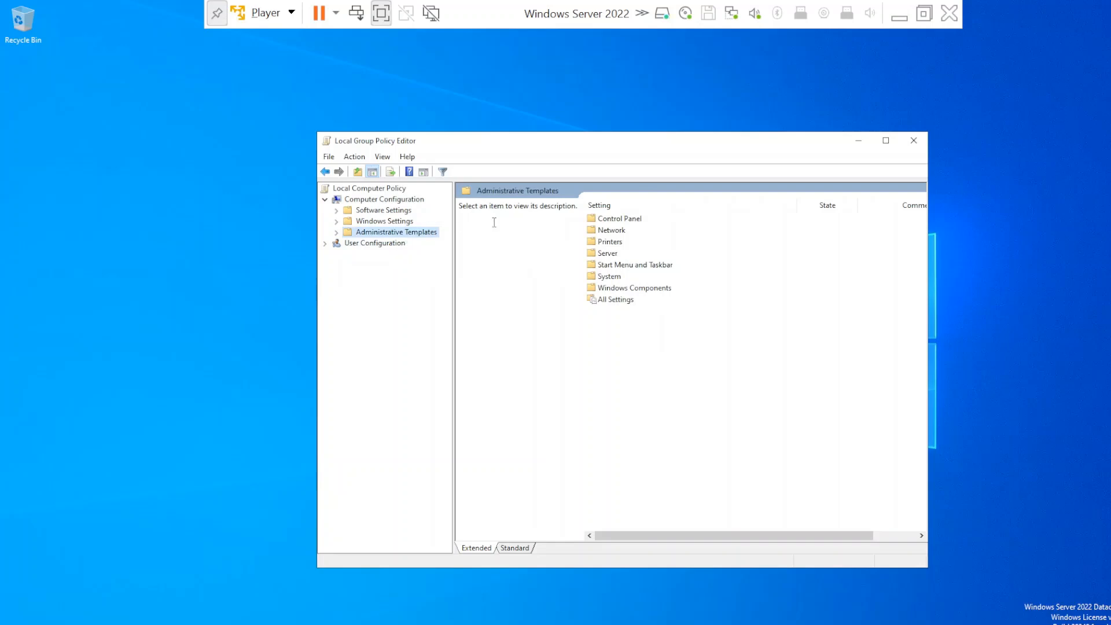
double_click(613, 240)
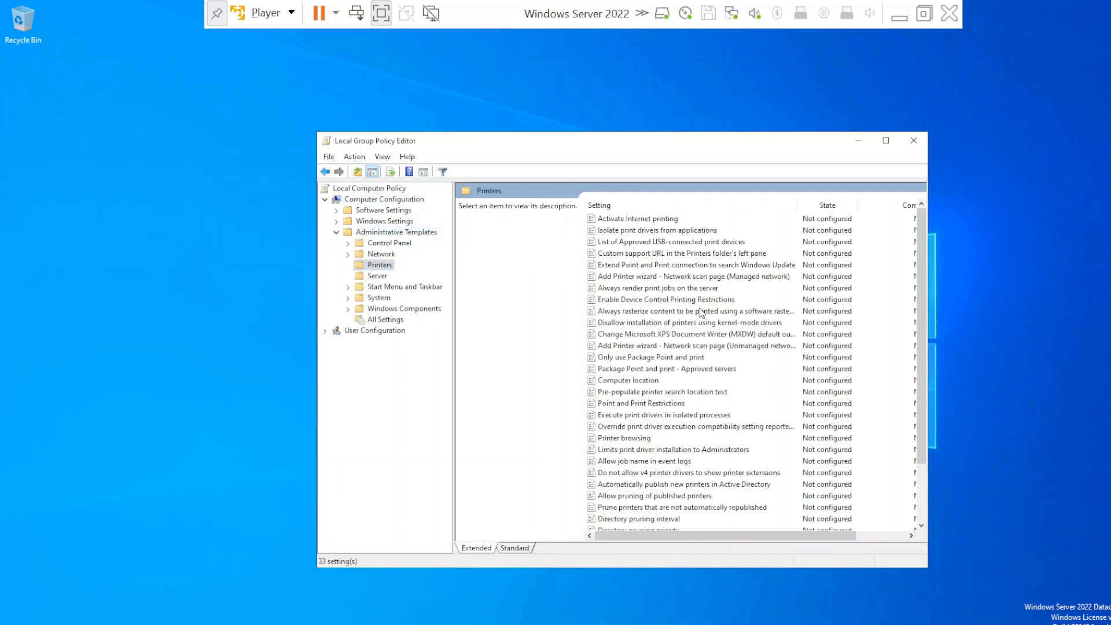
double_click(676, 313)
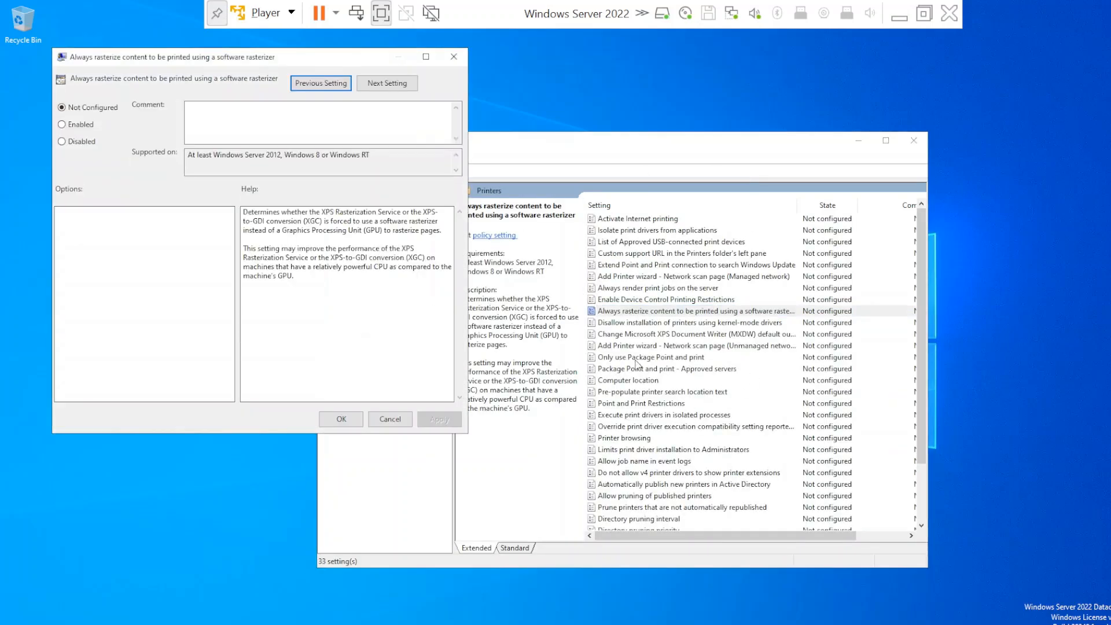
Step: Close the rasterizer policy dialog without changes, leaving it Not Configured
left_click(454, 56)
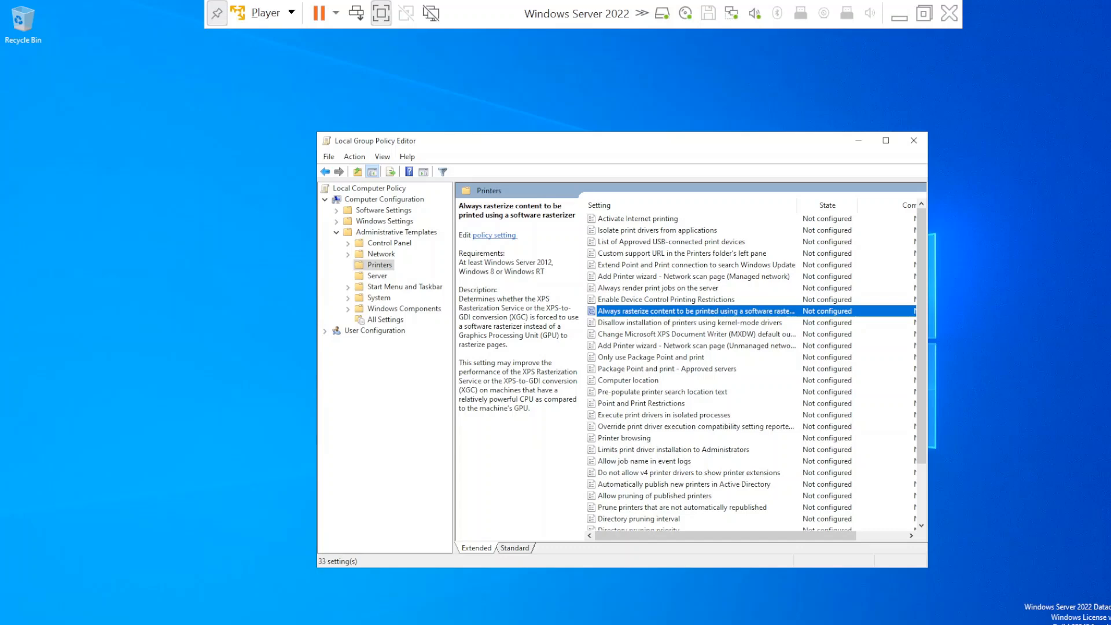
Step: Close Local Group Policy Editor to return to the Server Manager dashboard
left_click(914, 141)
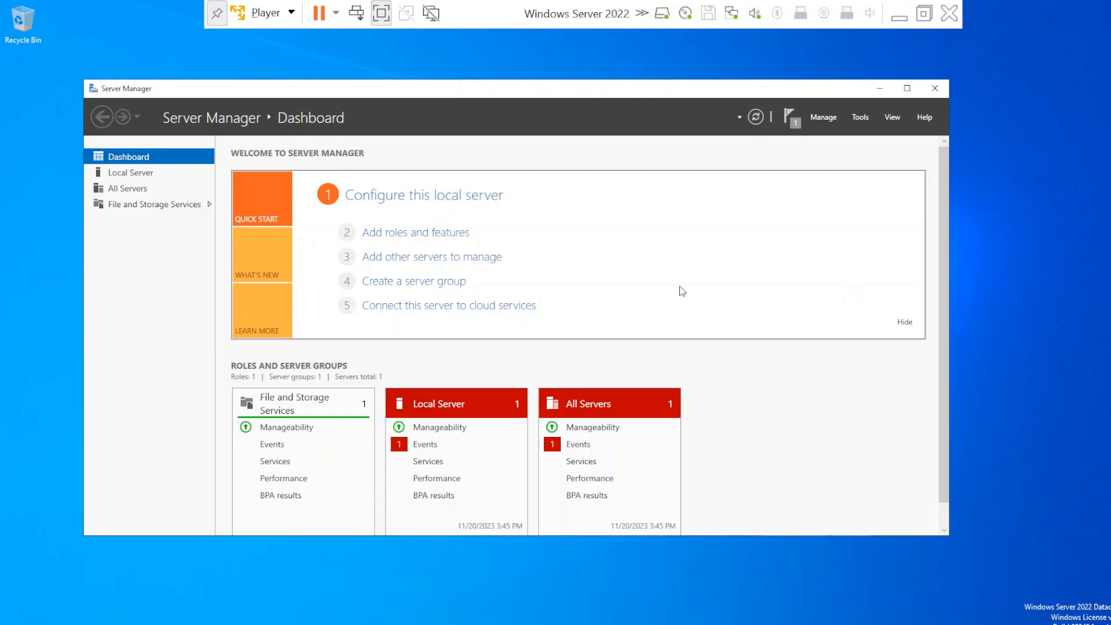
Step: Open the Manage menu on the Server Manager dashboard
left_click(14, 624)
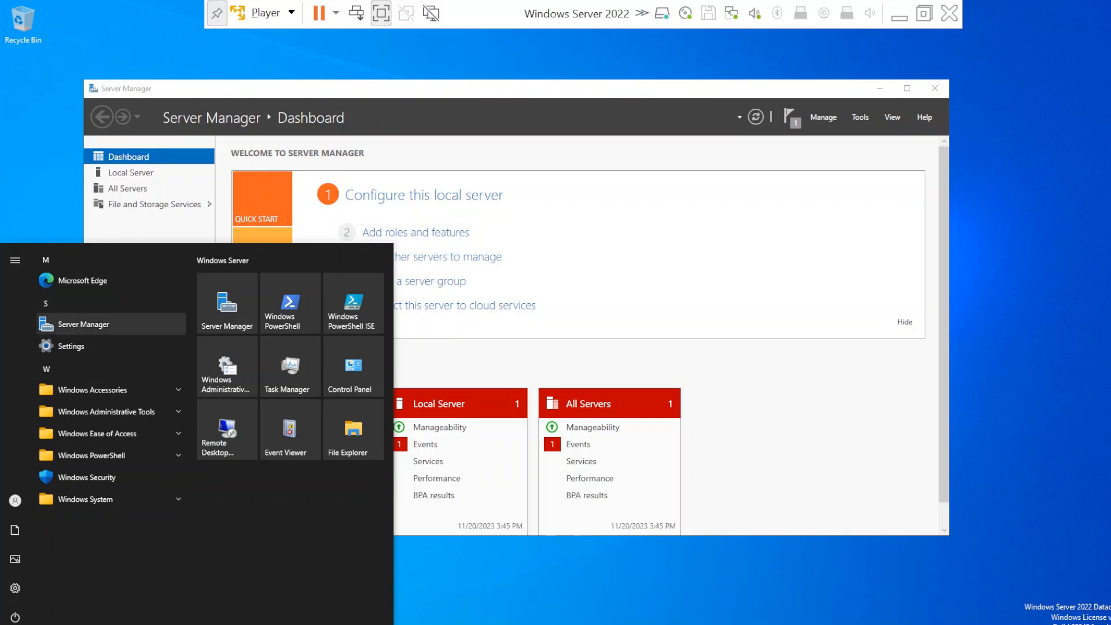
left_click(590, 594)
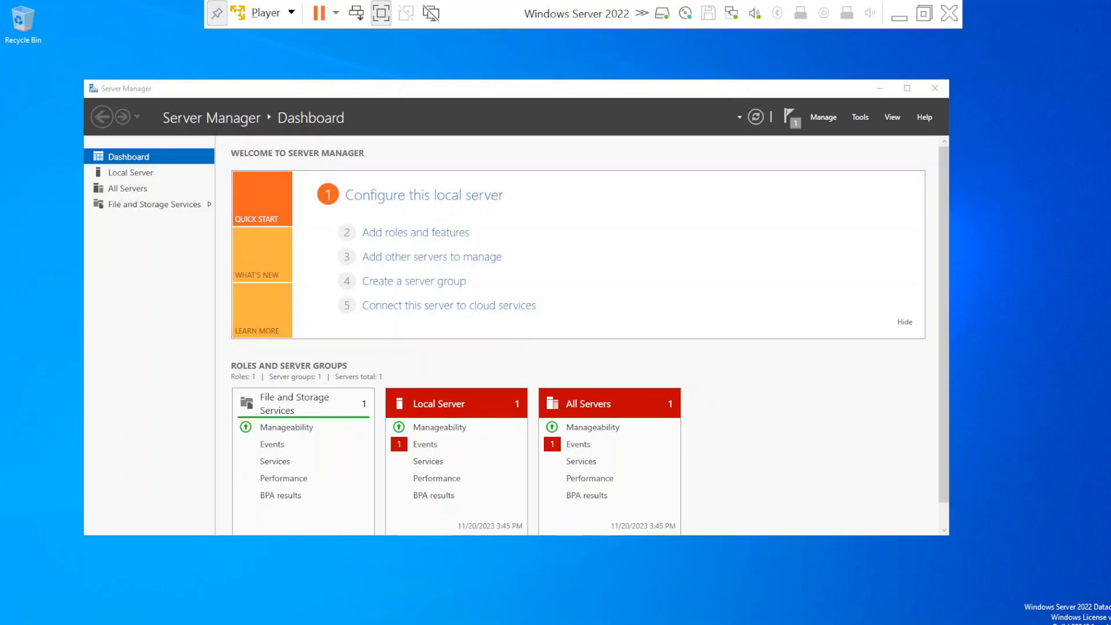
left_click(820, 118)
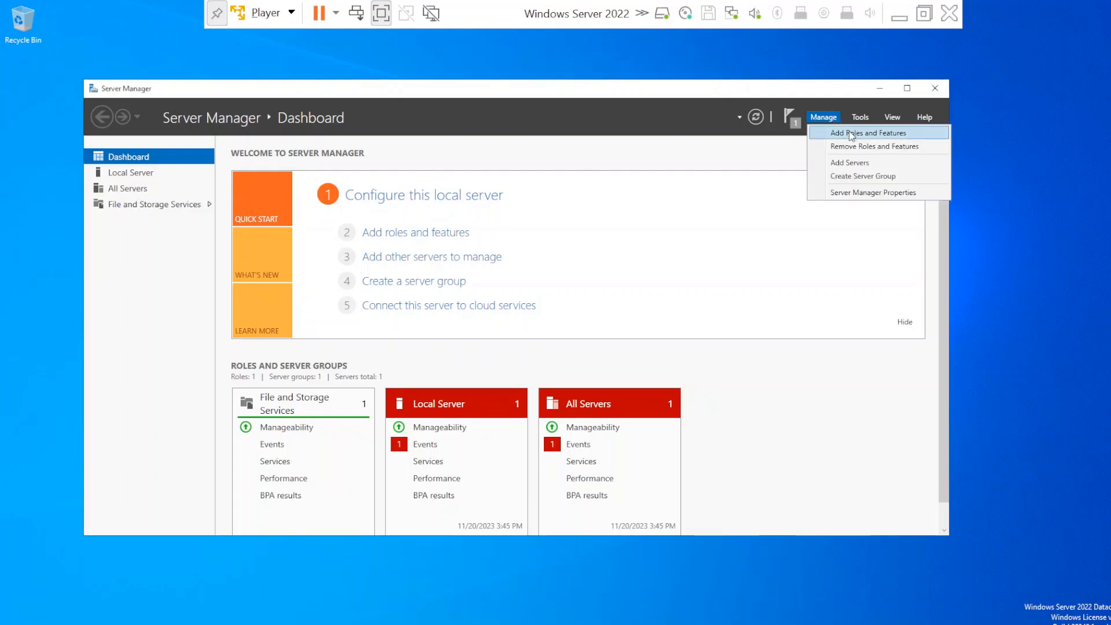
Step: Start Add Roles and Features, skip Before You Begin, and keep Role-based installation
left_click(853, 138)
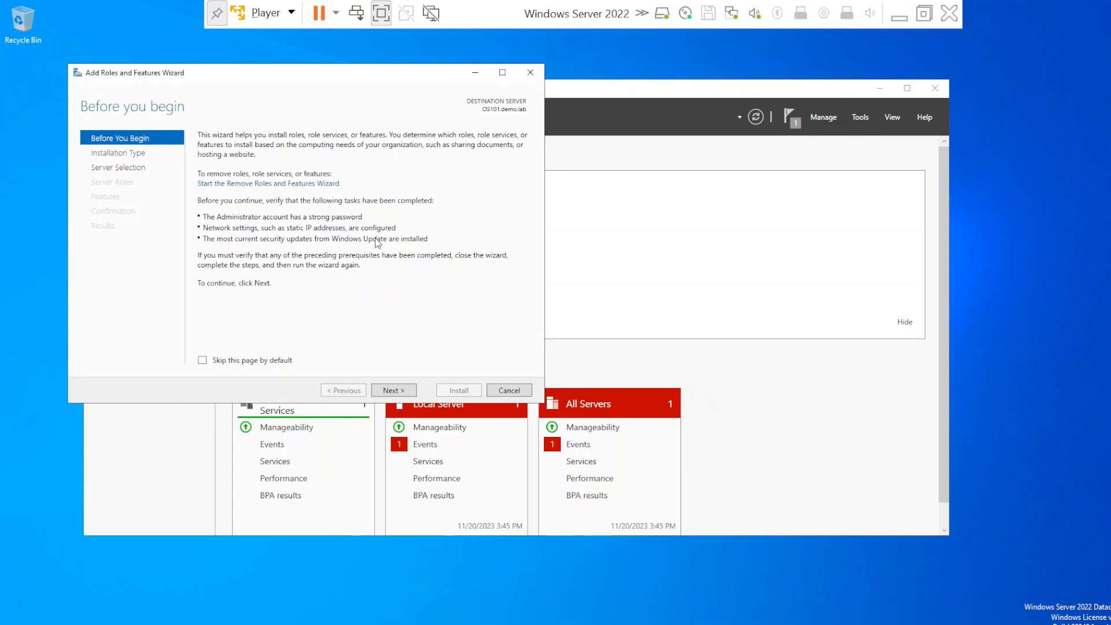
left_click(398, 392)
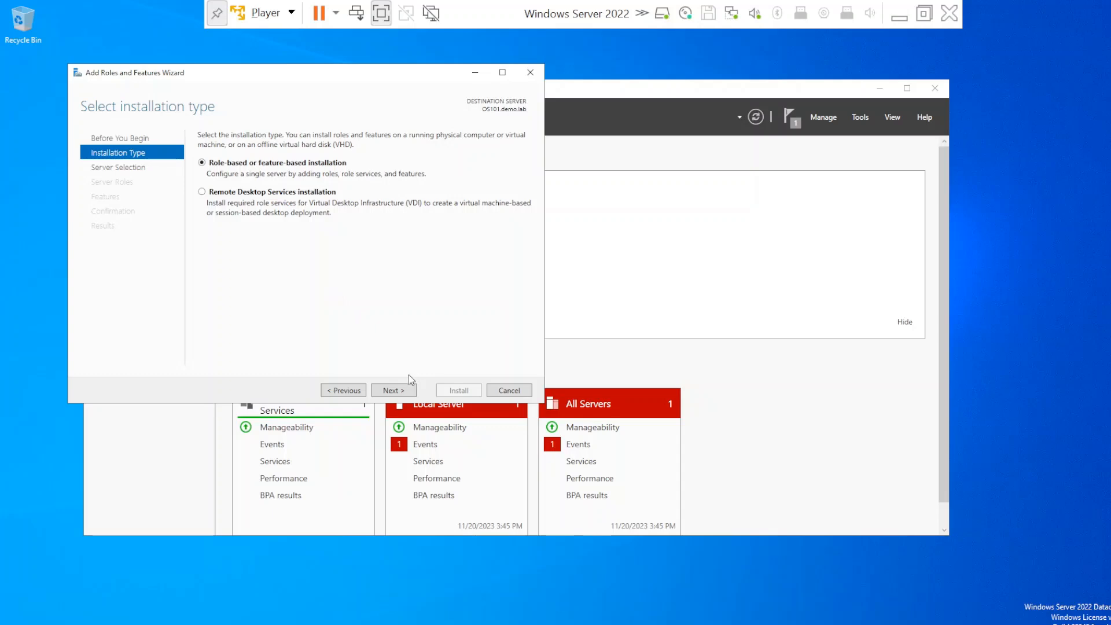
left_click(403, 391)
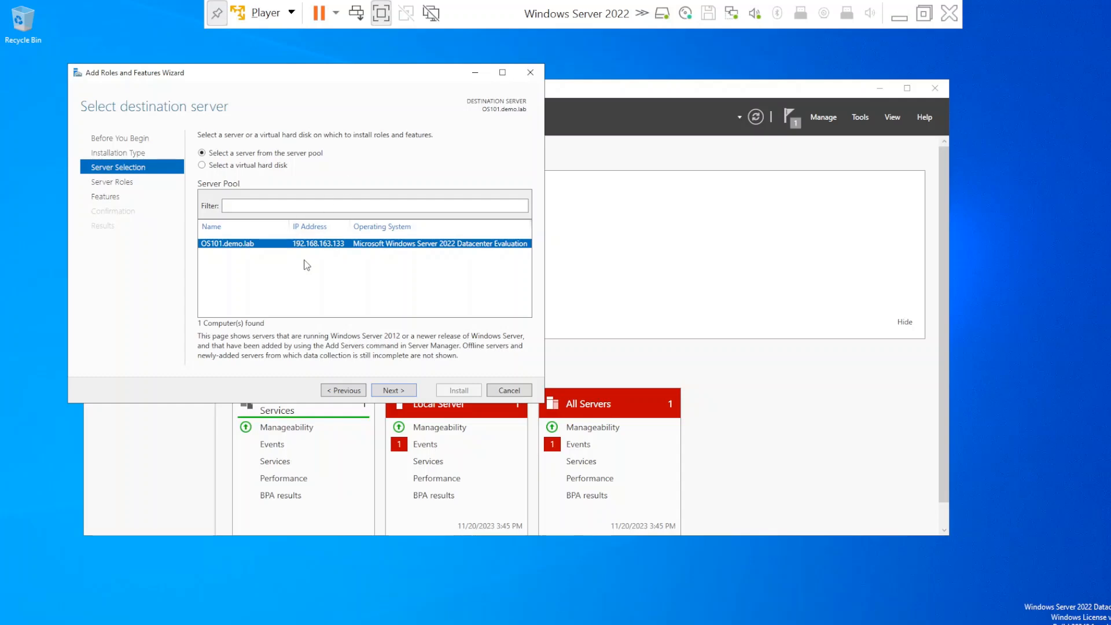
Step: Keep OS101.demo.lab, select Active Directory Domain Services with its management tools, and continue to Confirmation
left_click(399, 389)
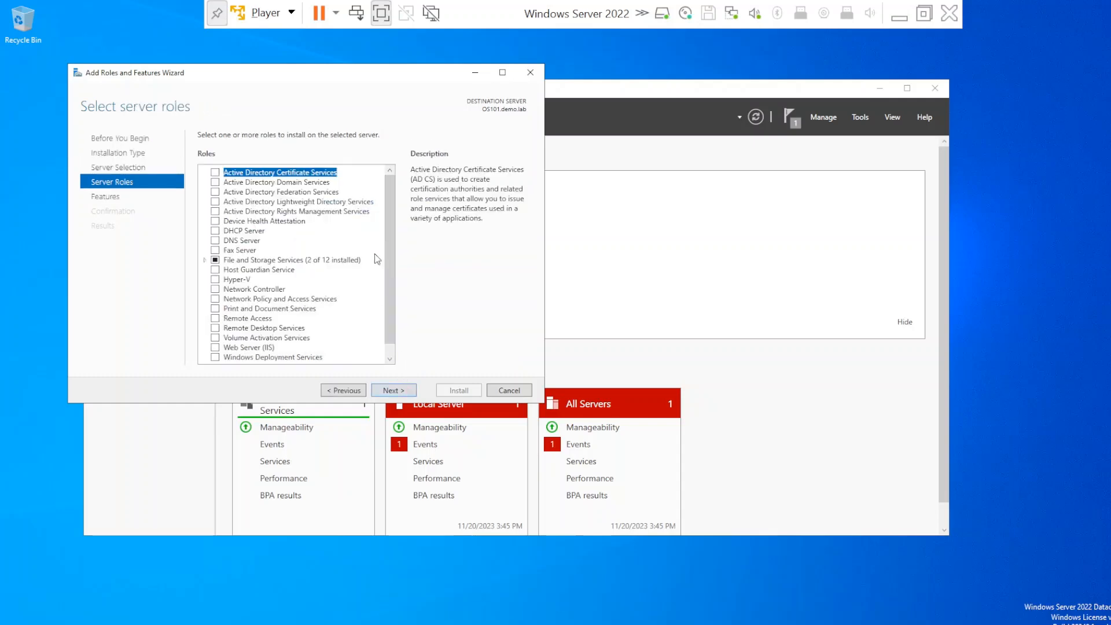
left_click(215, 182)
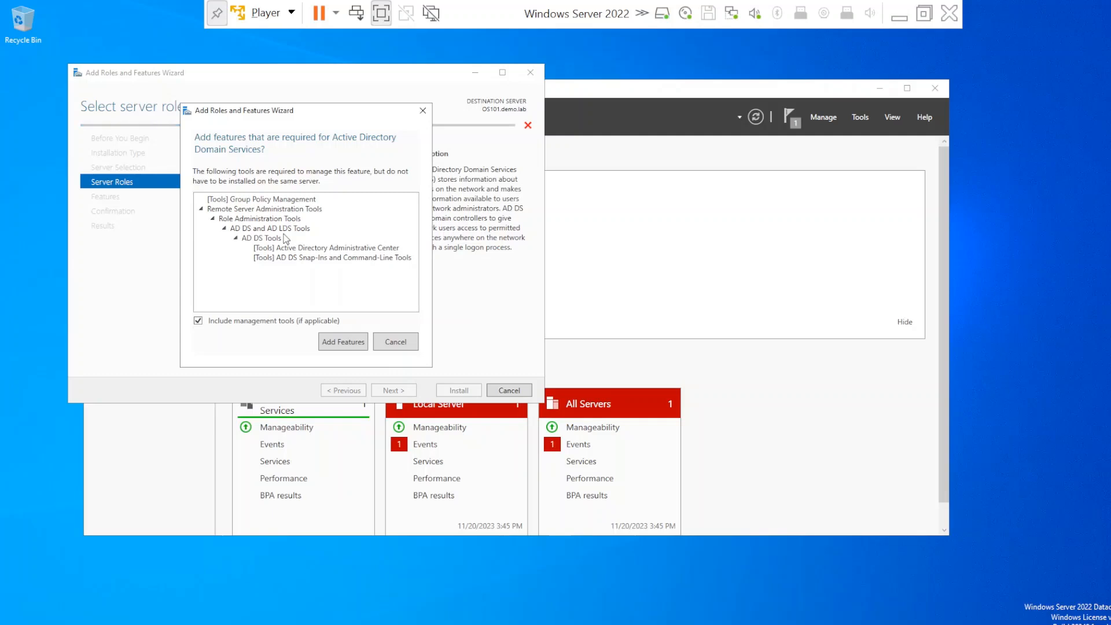
left_click(343, 343)
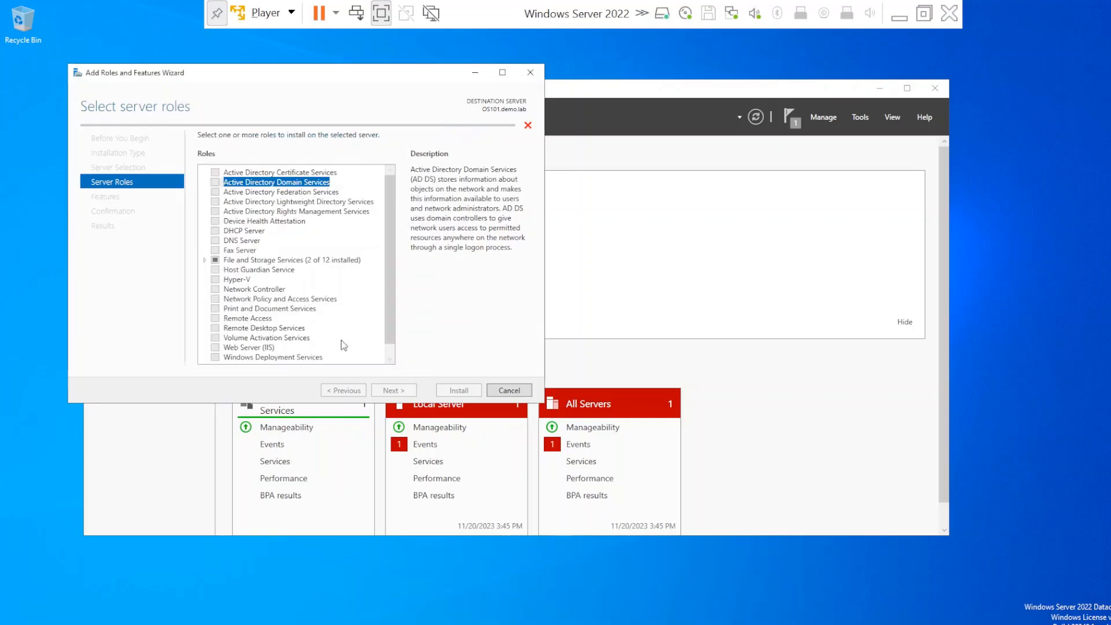
left_click(381, 392)
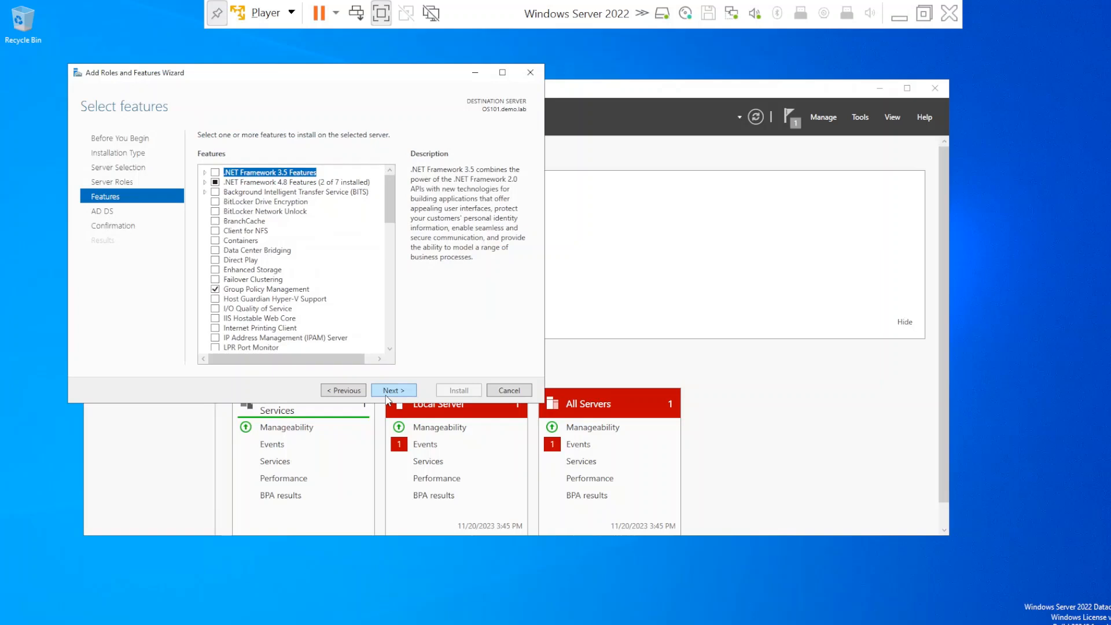
left_click(386, 391)
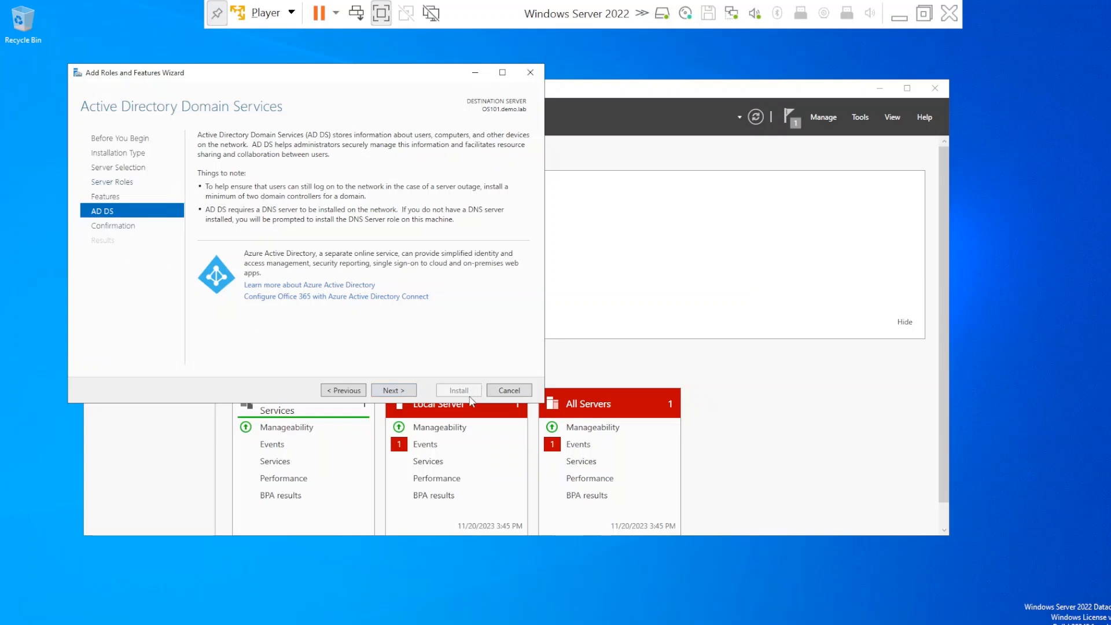
left_click(392, 393)
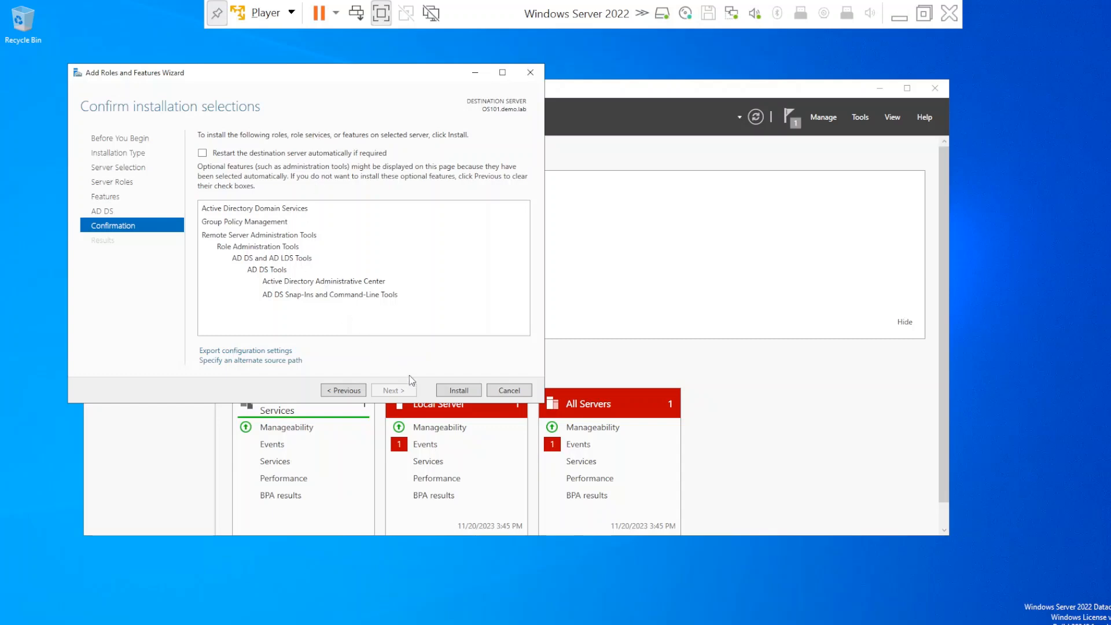
Step: Install Active Directory Domain Services and close the wizard once installation succeeds
left_click(457, 391)
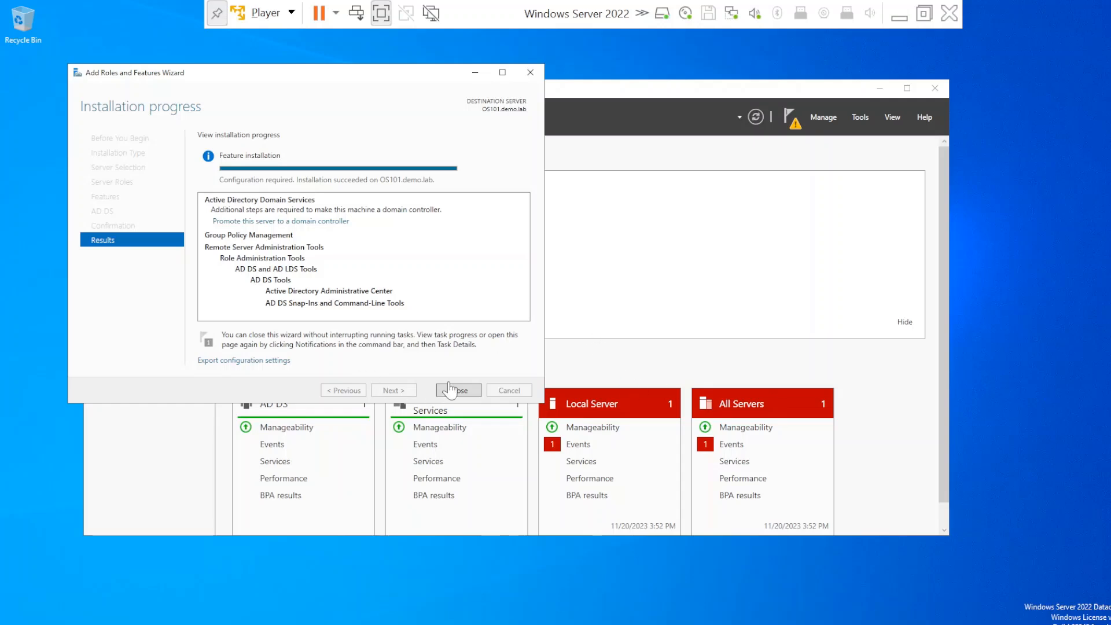
left_click(457, 391)
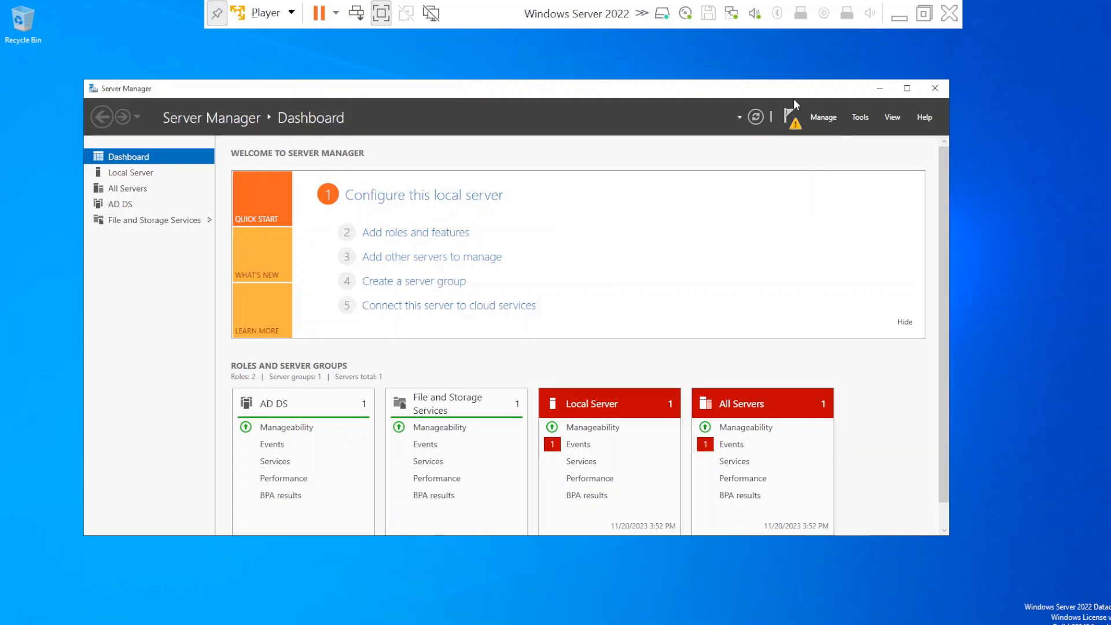
Step: From the notifications flag, choose 'Promote this server to a domain controller'
left_click(795, 121)
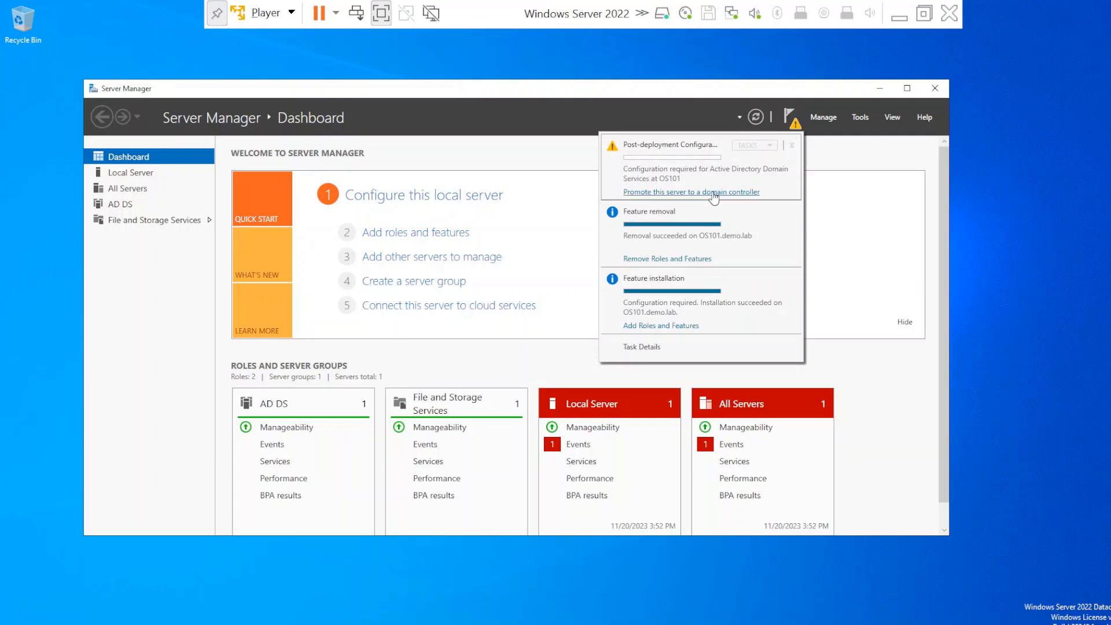
left_click(712, 193)
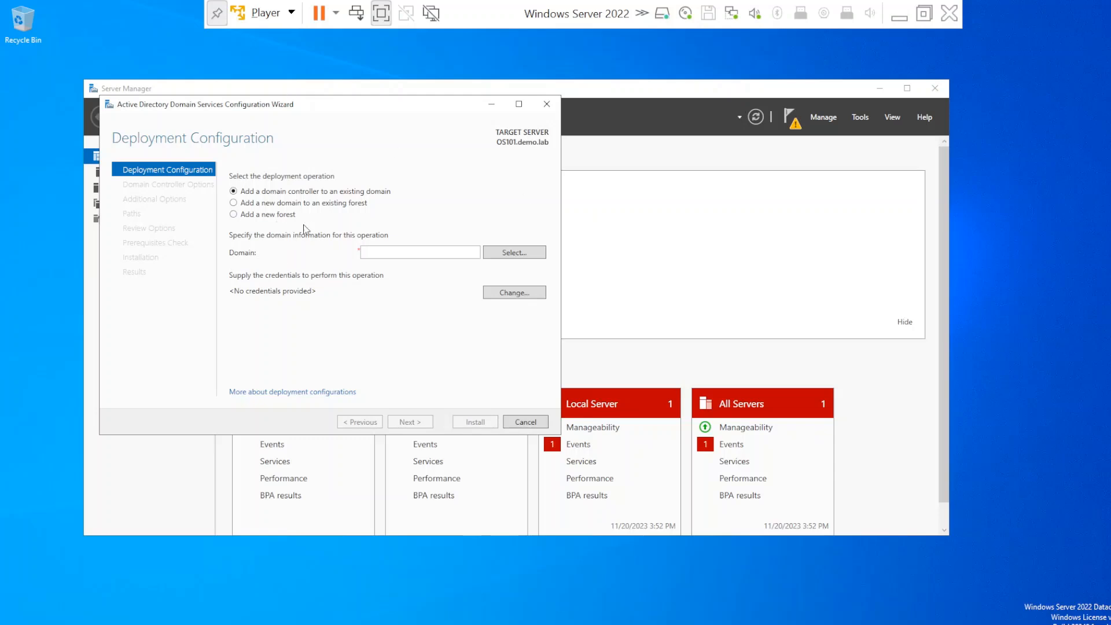
Step: Choose 'Add a new forest' and enter practice.lab as the root domain name
left_click(258, 214)
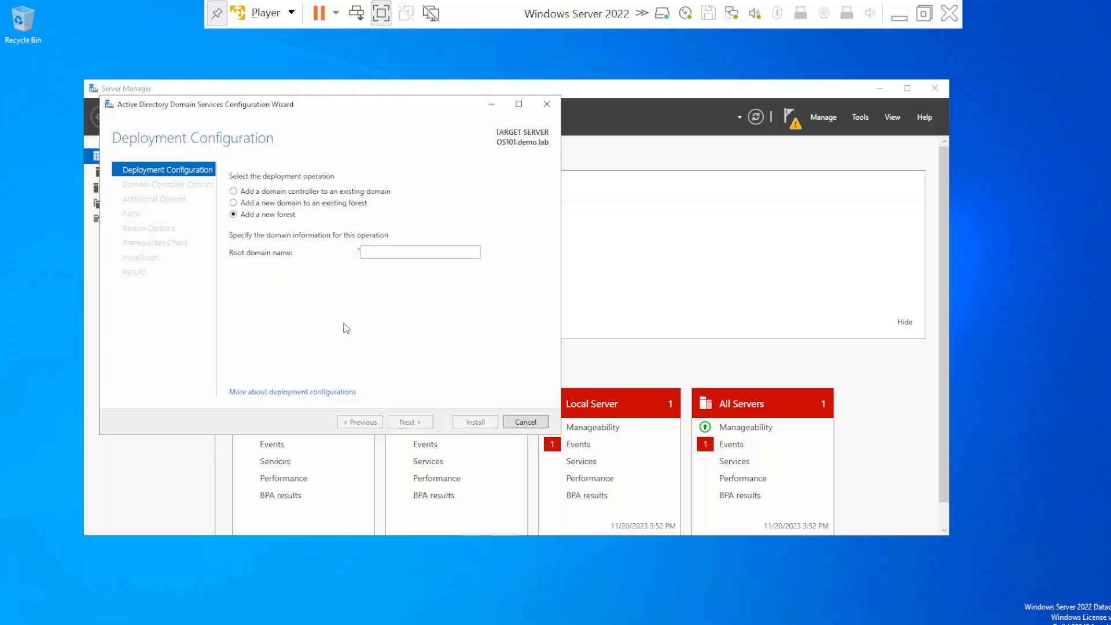
left_click(401, 254)
type("practice")
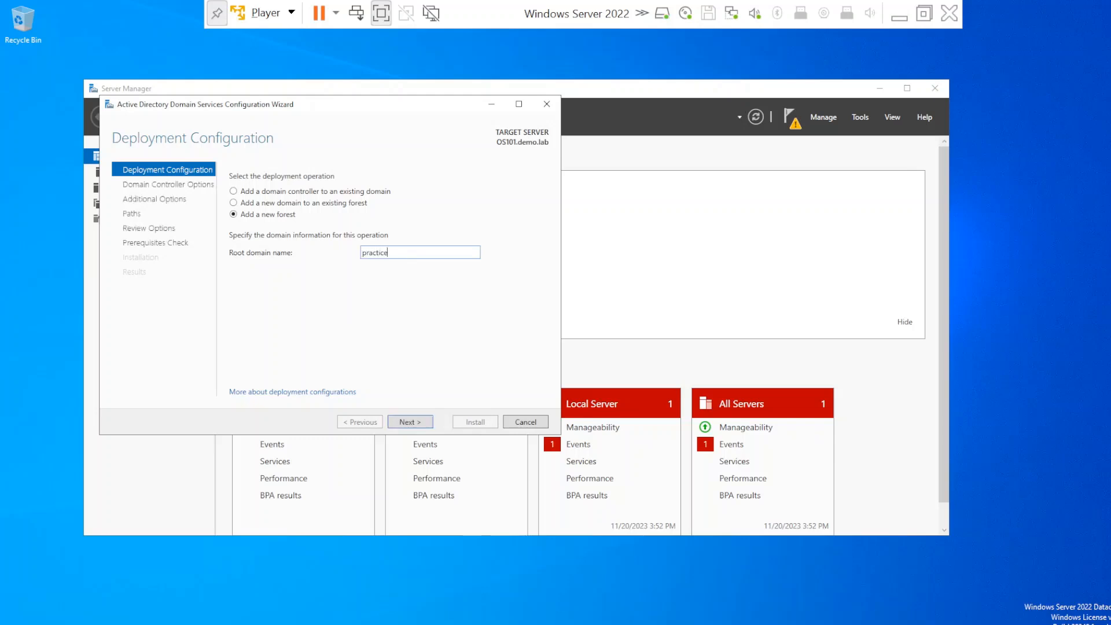
type(".lab")
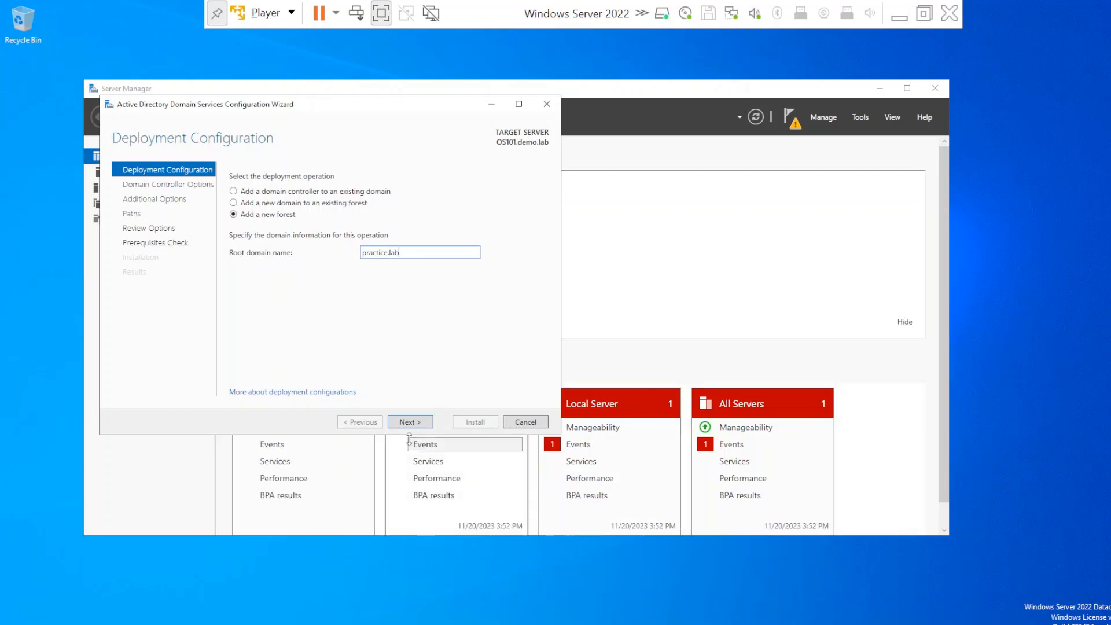
Step: Advance to Domain Controller Options, leaving the forest functional level at Windows Server 2016
left_click(398, 422)
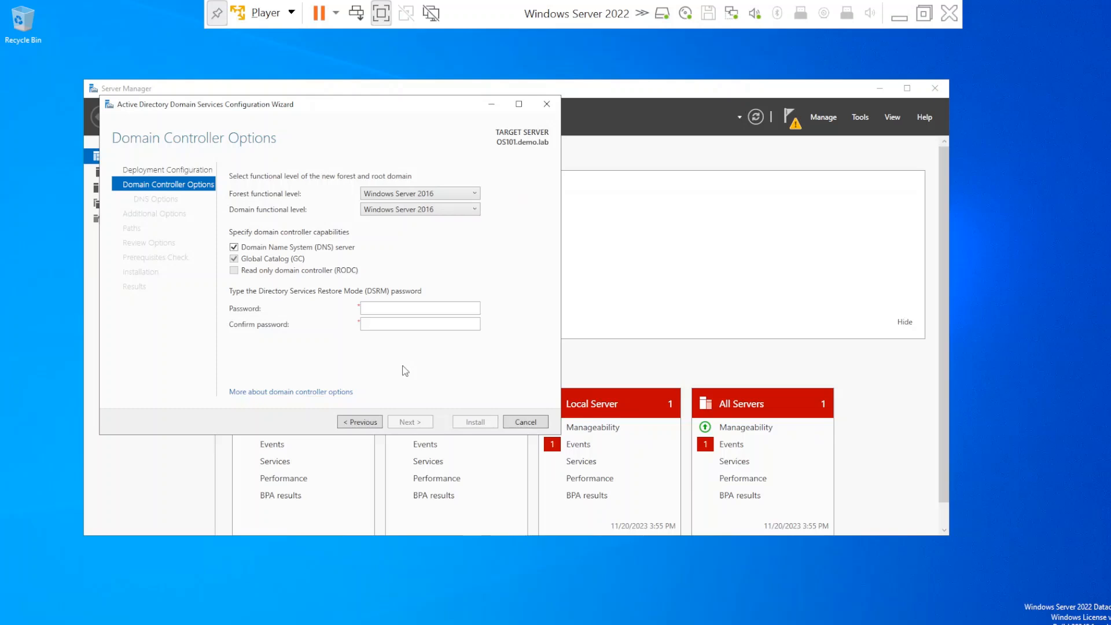
left_click(443, 194)
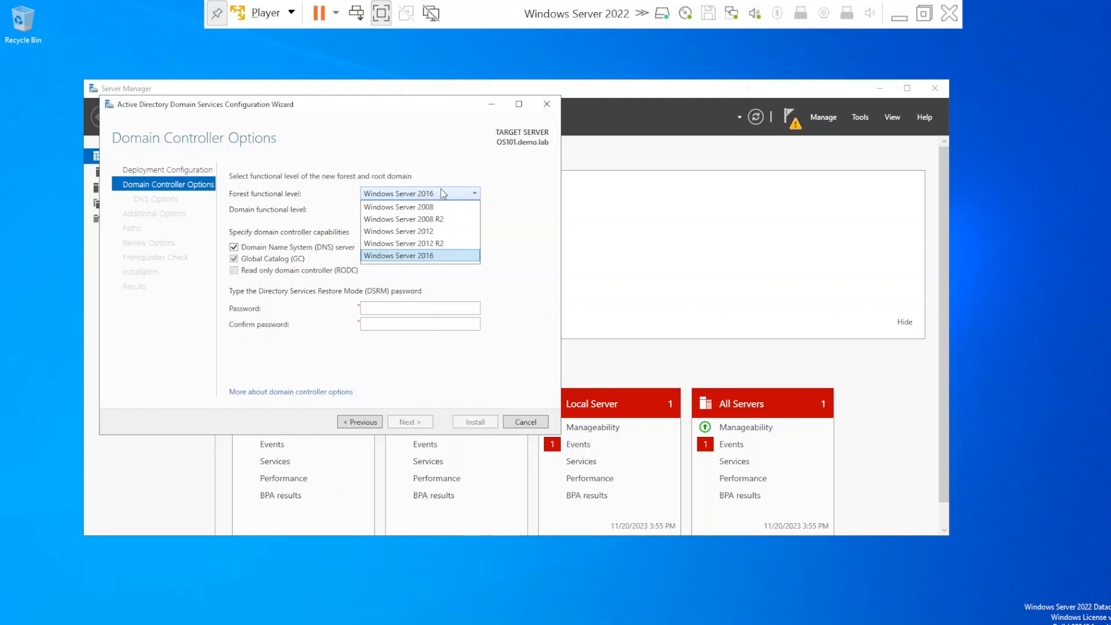
left_click(443, 193)
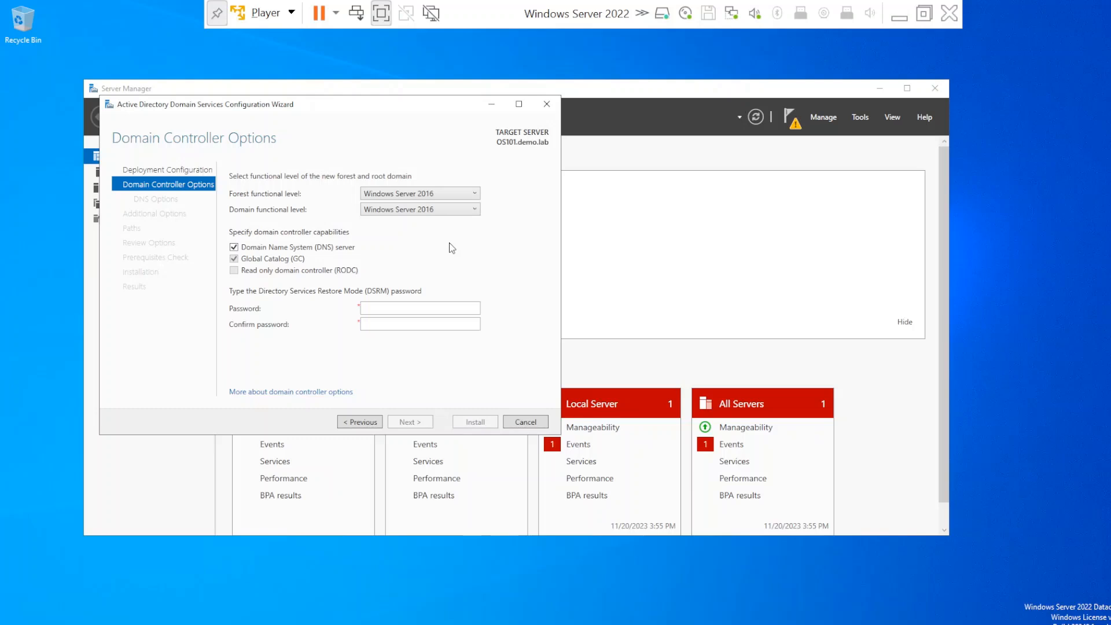
Step: Enter the DSRM password and retype it in the Confirm password field
left_click(449, 307)
type("*************")
key("Tab")
type("************")
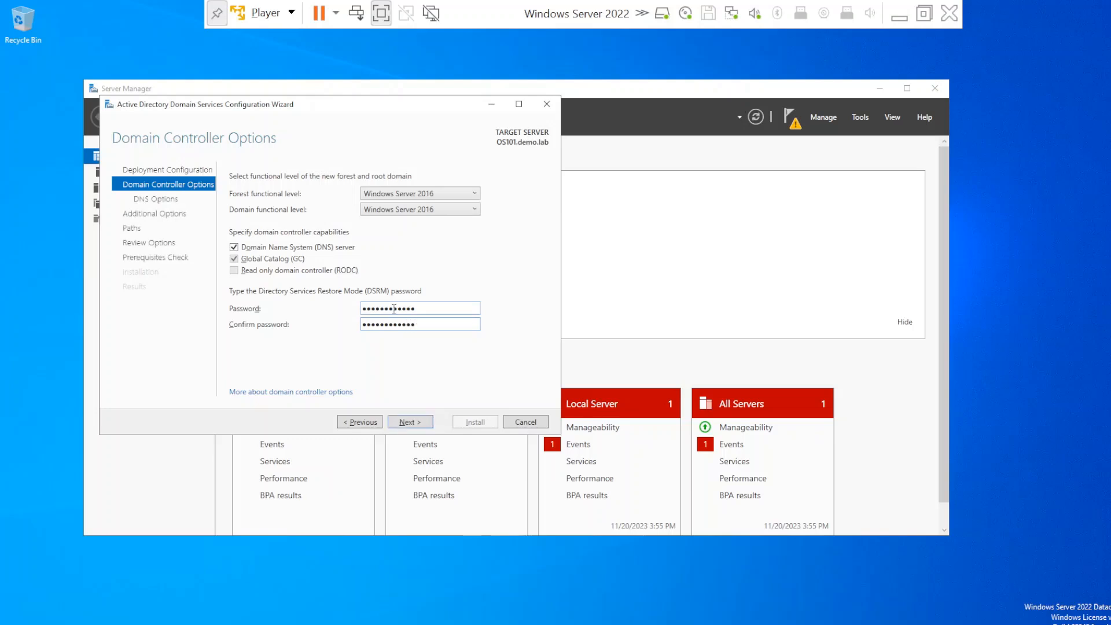
Step: Continue past Domain Controller Options and DNS Options, skipping DNS delegation, to Additional Options
left_click(404, 421)
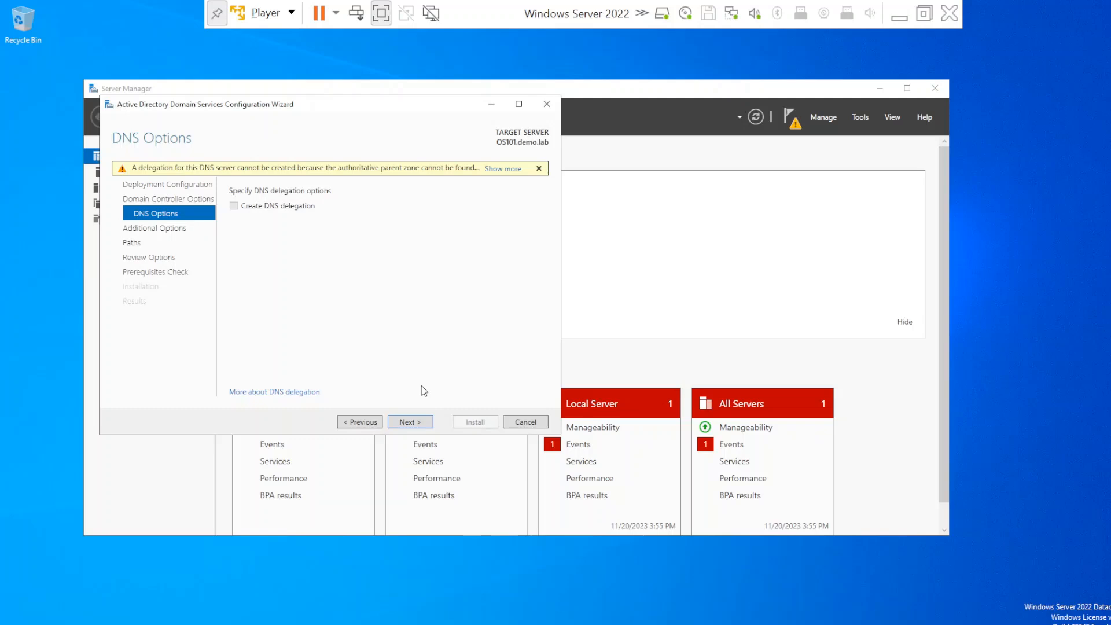
left_click(428, 427)
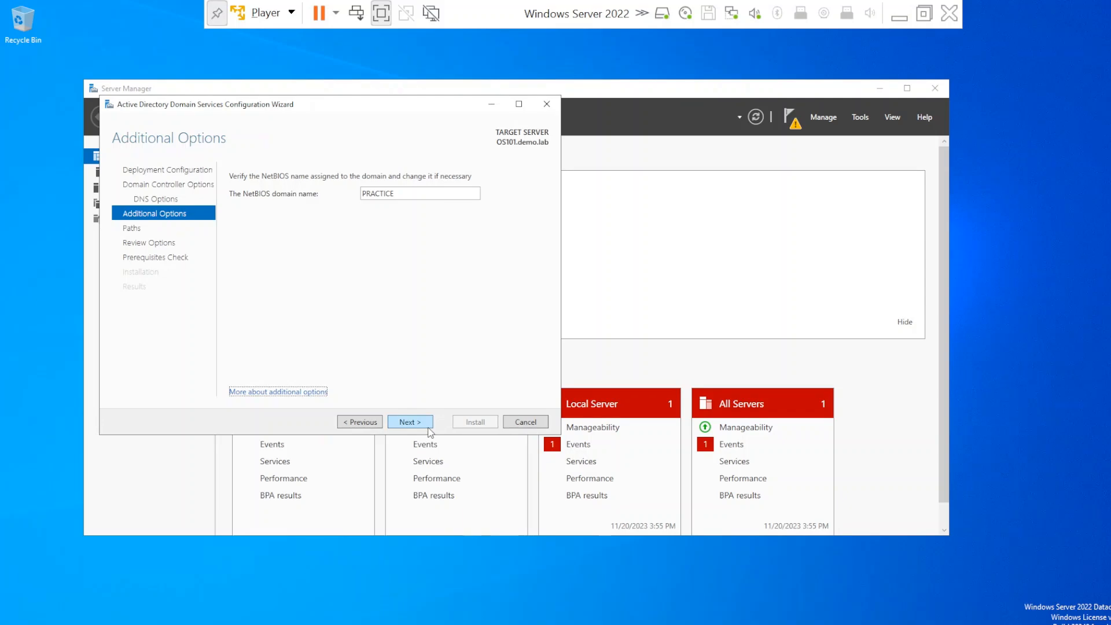
Step: Accept NetBIOS name PRACTICE and the default C:\Windows paths to reach Review Options
left_click(428, 429)
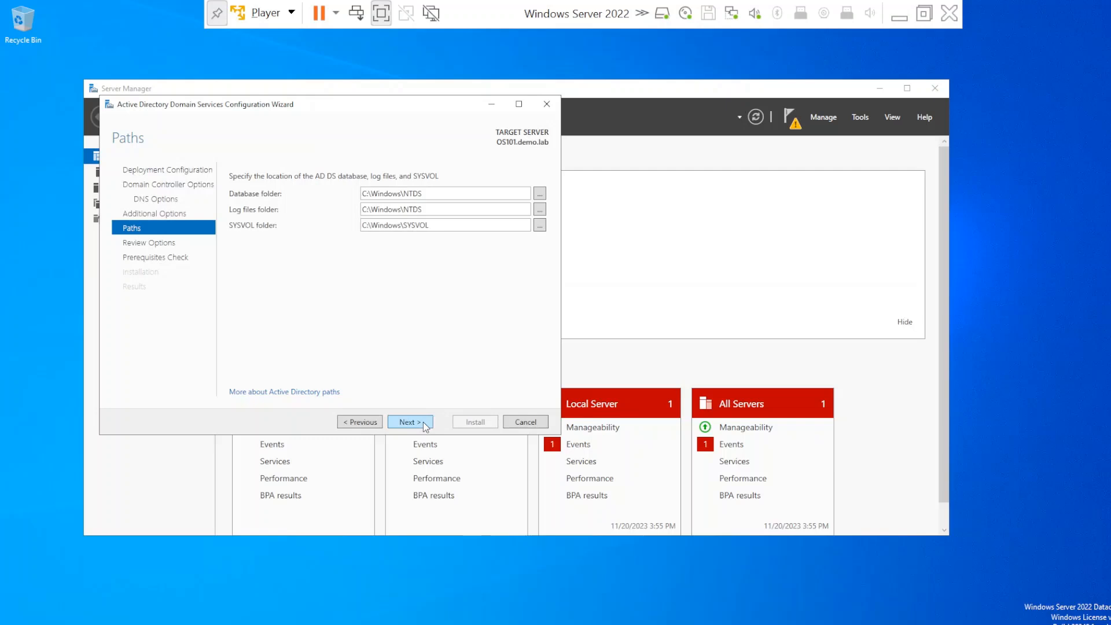
left_click(424, 423)
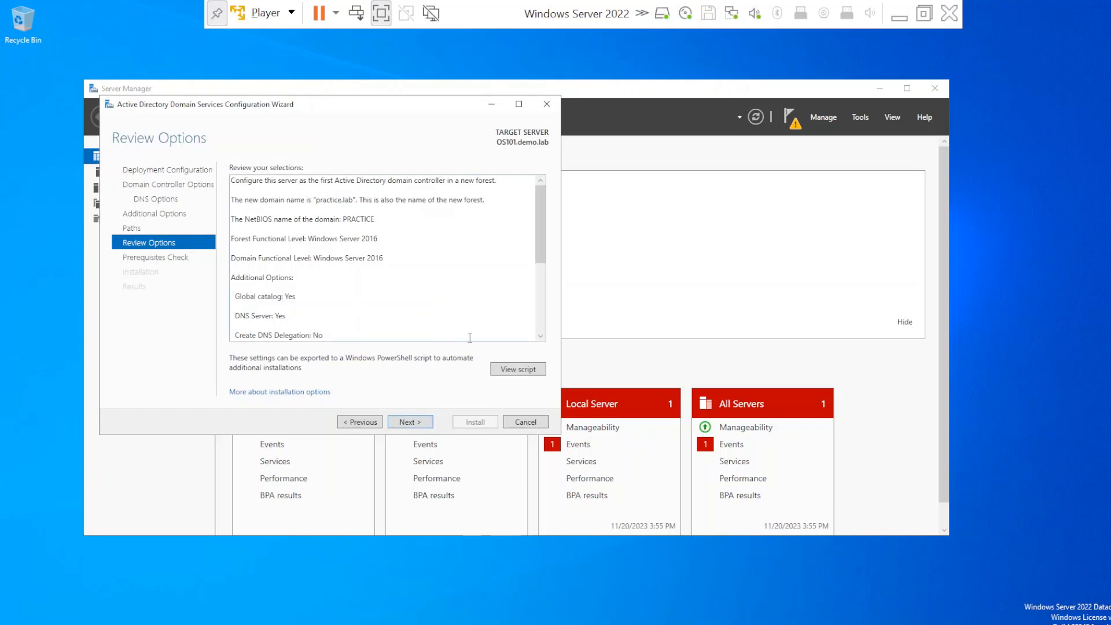
Step: View the Install-ADDSForest script in Notepad, close it, and run the prerequisites check
left_click(523, 368)
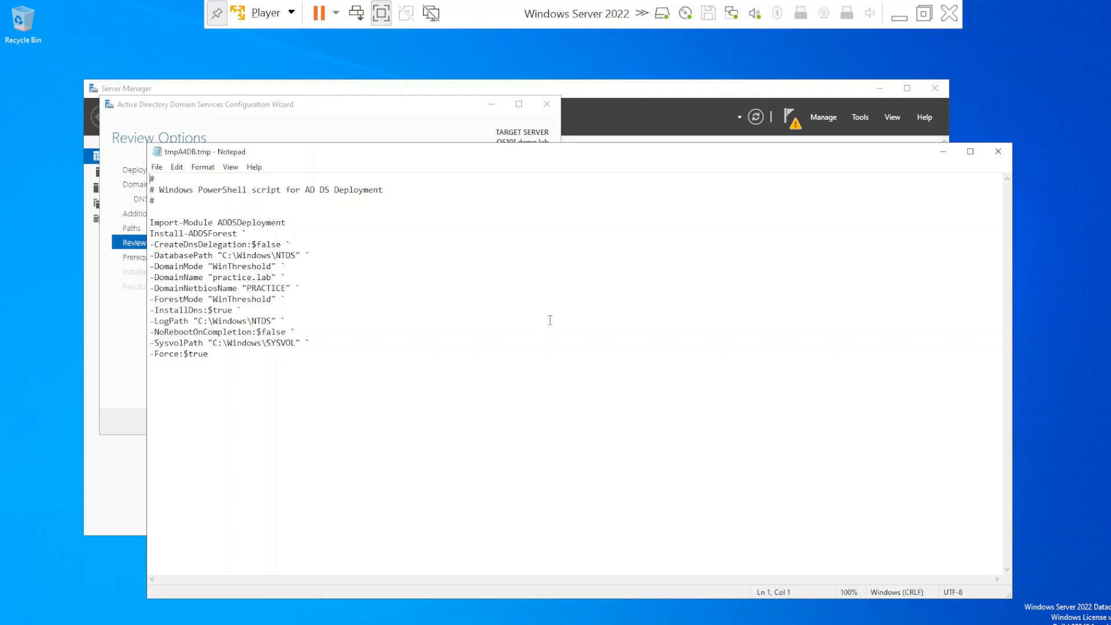
left_click(998, 151)
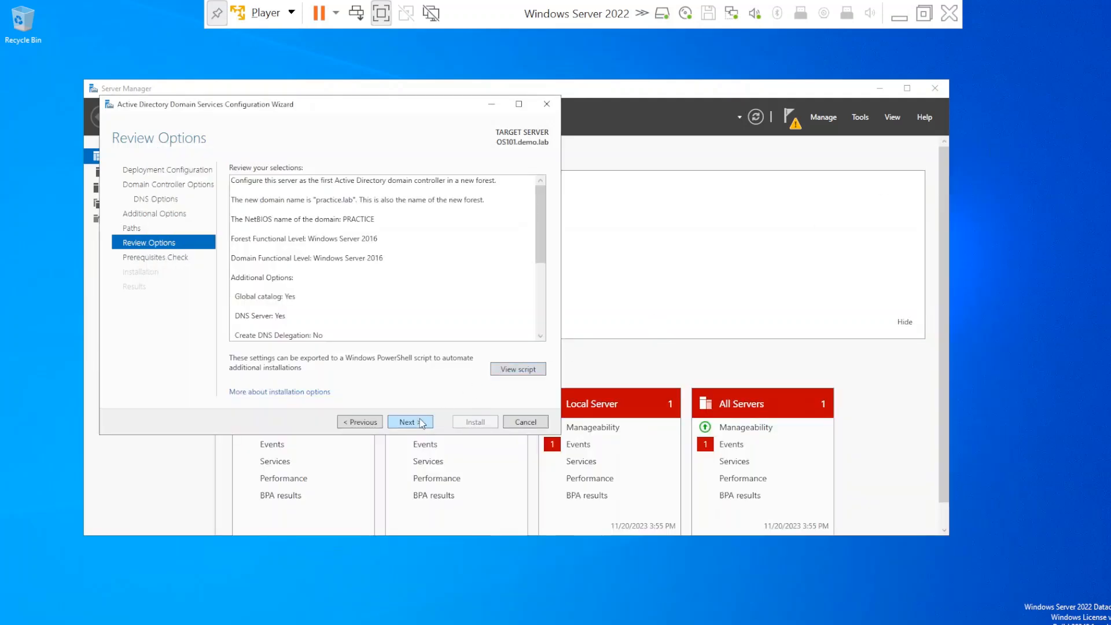
left_click(421, 423)
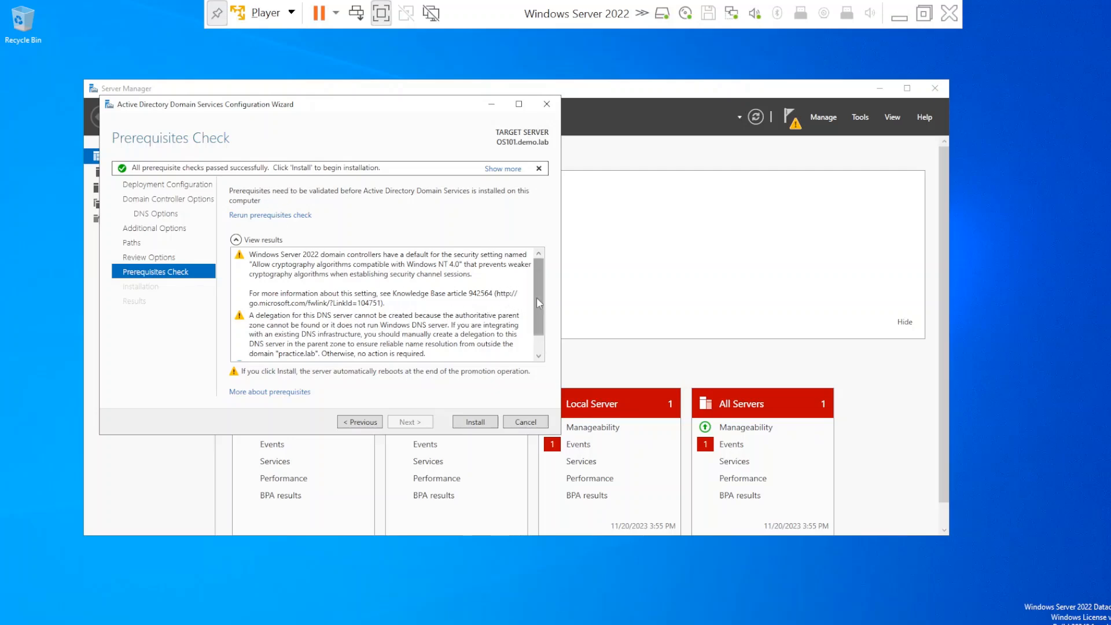
Step: Review the prerequisite results and install AD DS to promote the server to domain controller
scroll(536, 297, "down", 1)
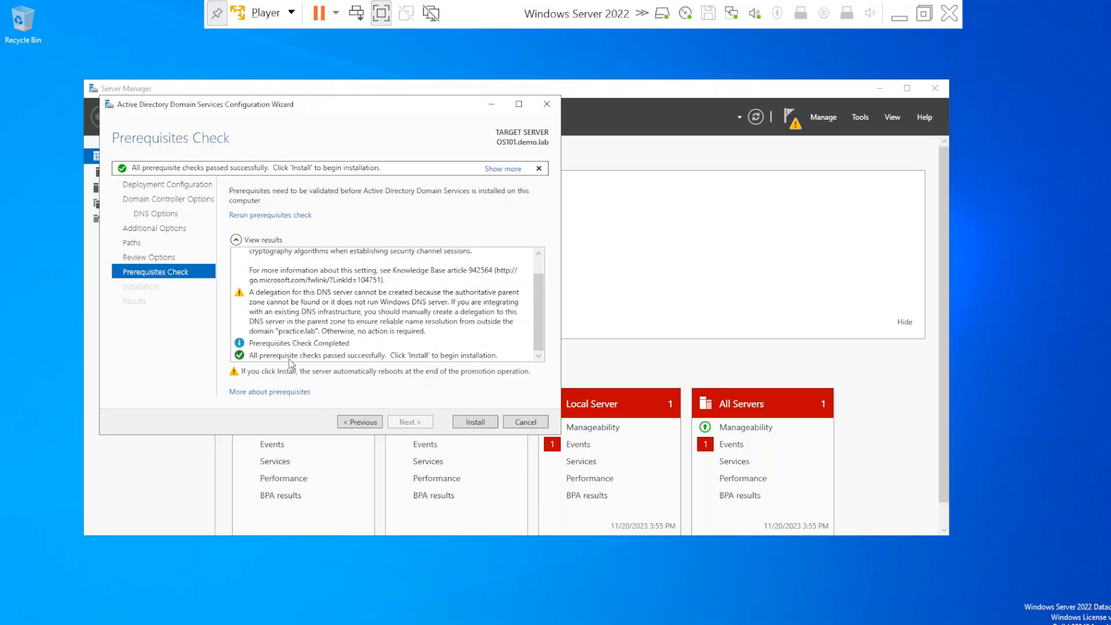
left_click(484, 423)
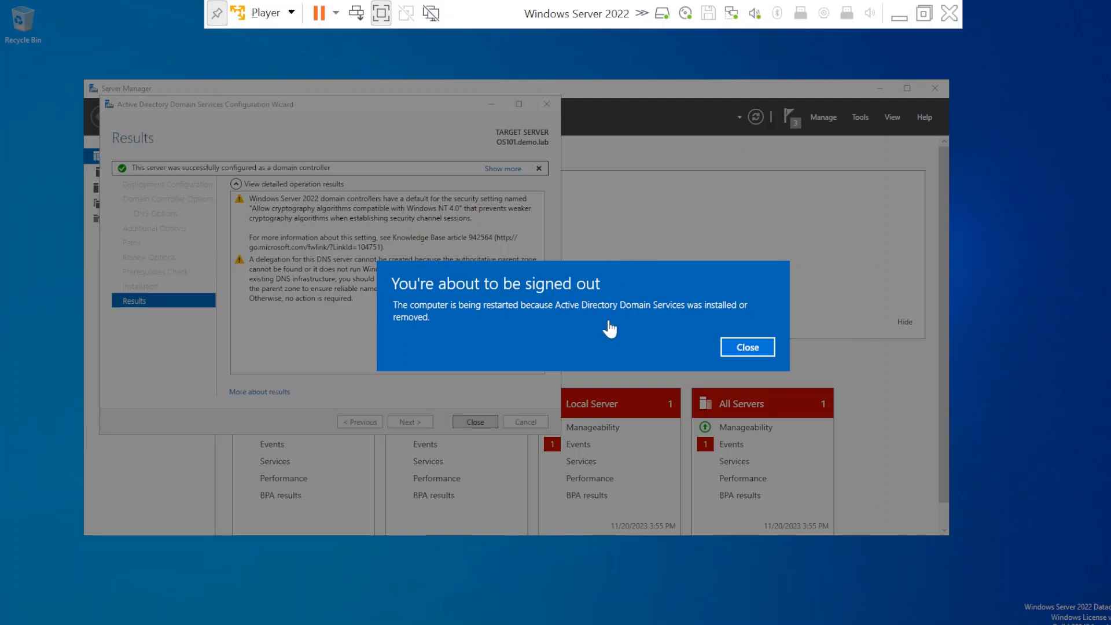
Step: Close the sign-out notice so the server reboots as the practice.lab domain controller
left_click(747, 348)
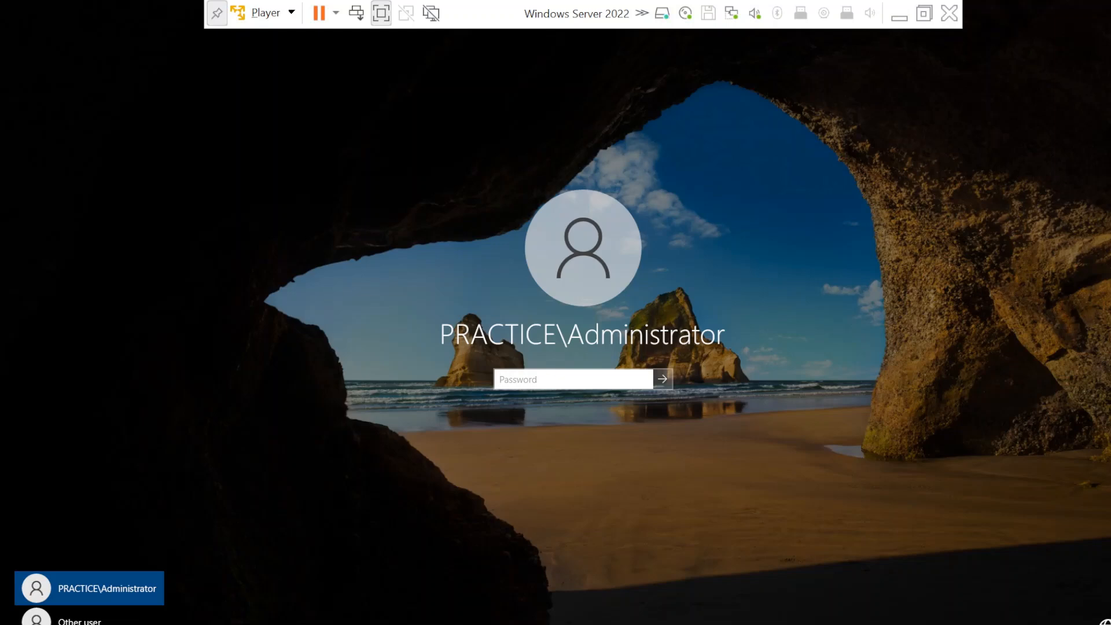
Step: Try the Other user sign-in option, then clear the typed user name
left_click(82, 621)
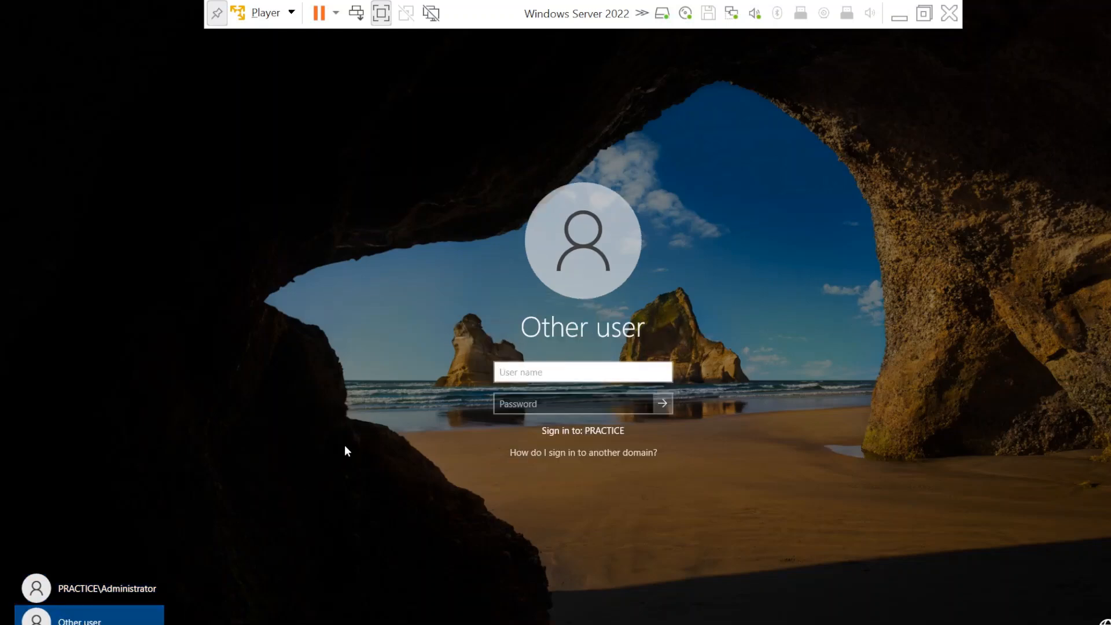
type("abcd&")
key("BackSpace")
type("/")
key("BackSpace")
key("BackSpace")
key("BackSpace")
key("BackSpace")
key("BackSpace")
Step: Sign in on the PRACTICE\Administrator tile with the account password
left_click(153, 589)
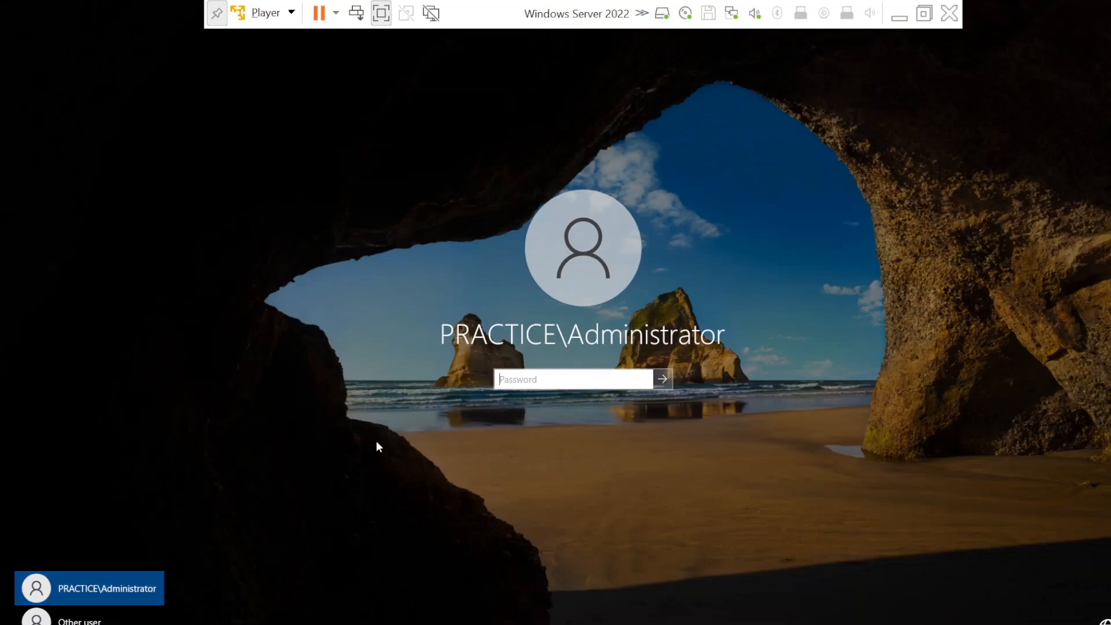
left_click(498, 383)
type("••••")
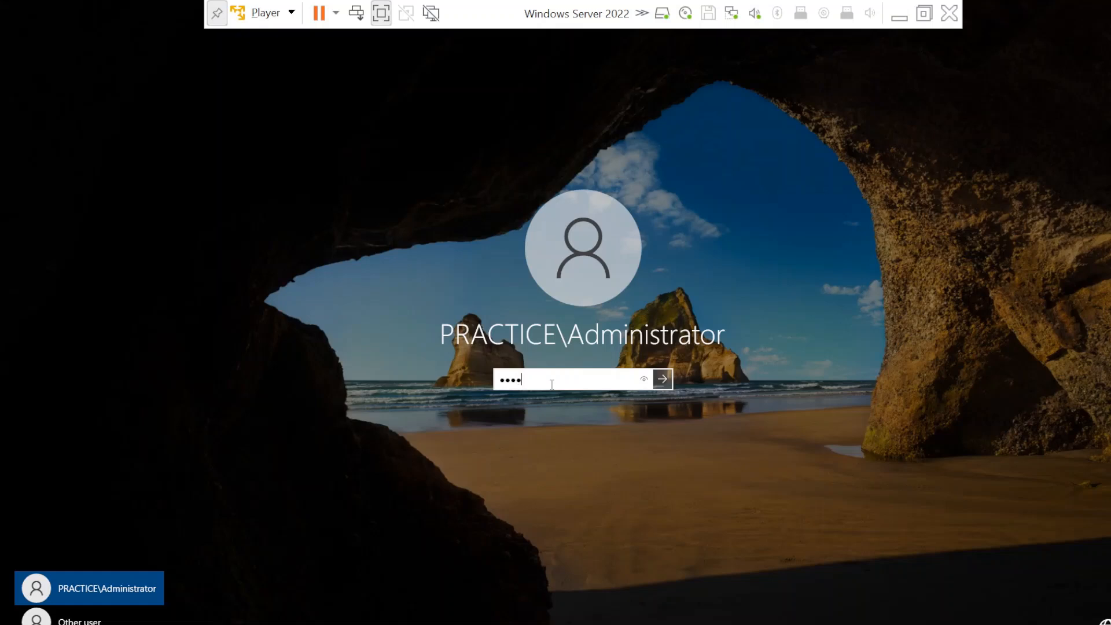
type("••••••")
key("Return")
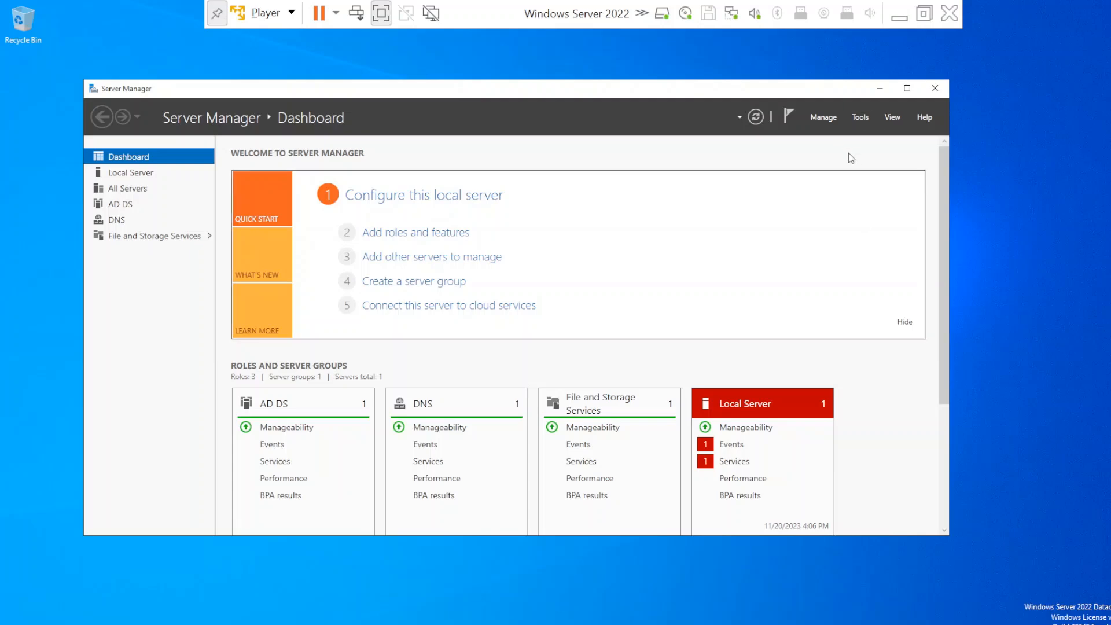
Step: Launch Group Policy Management and select practice.lab under Forest: practice.lab > Domains
left_click(860, 118)
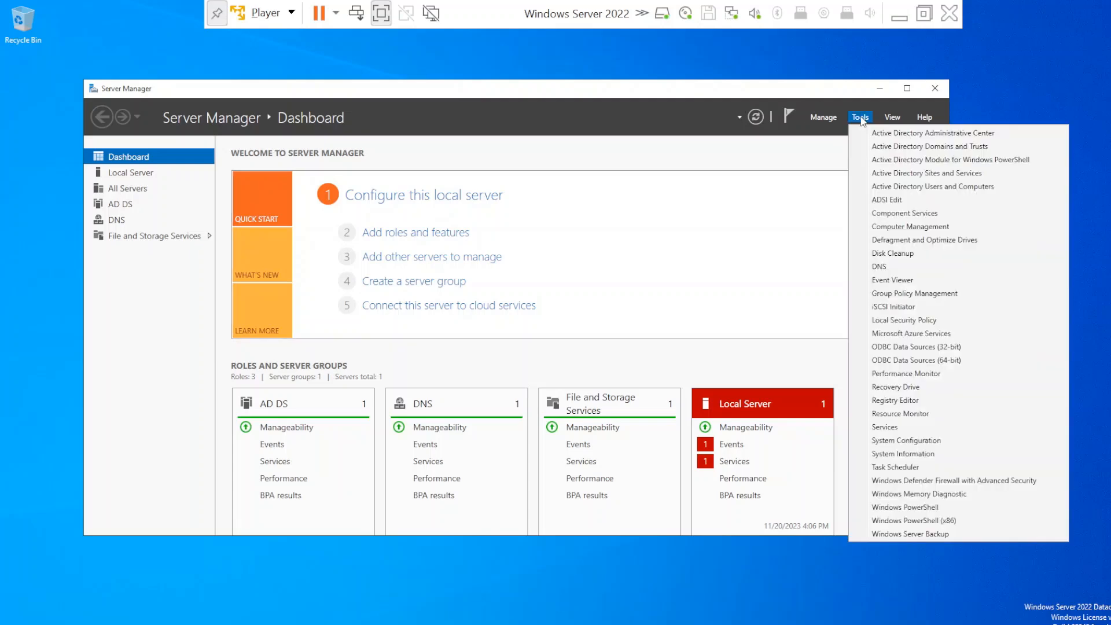
left_click(925, 294)
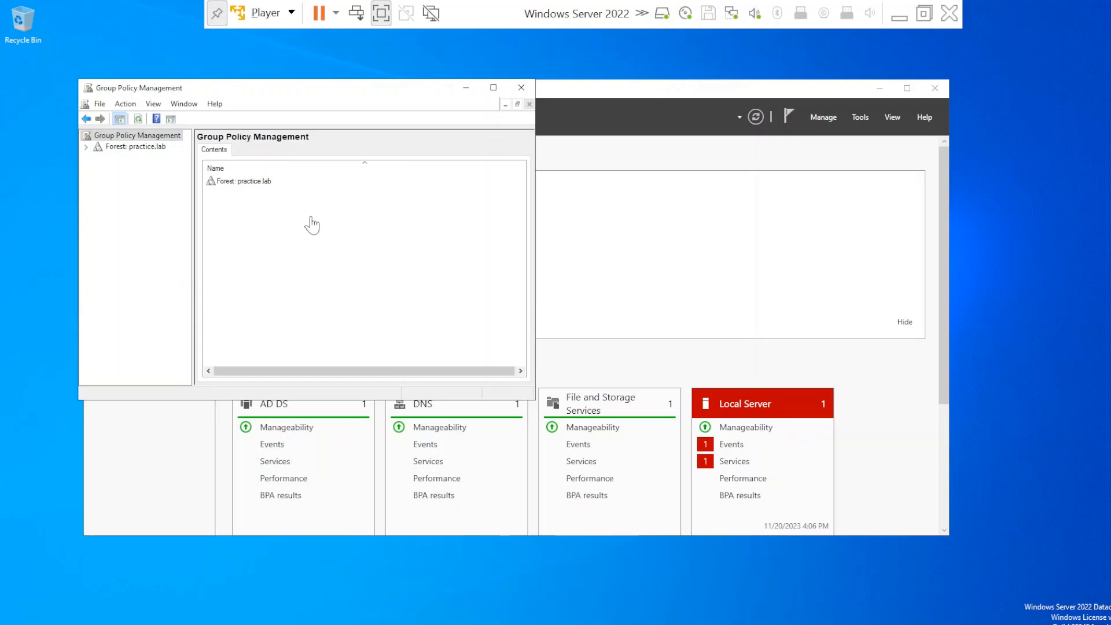
left_click(86, 147)
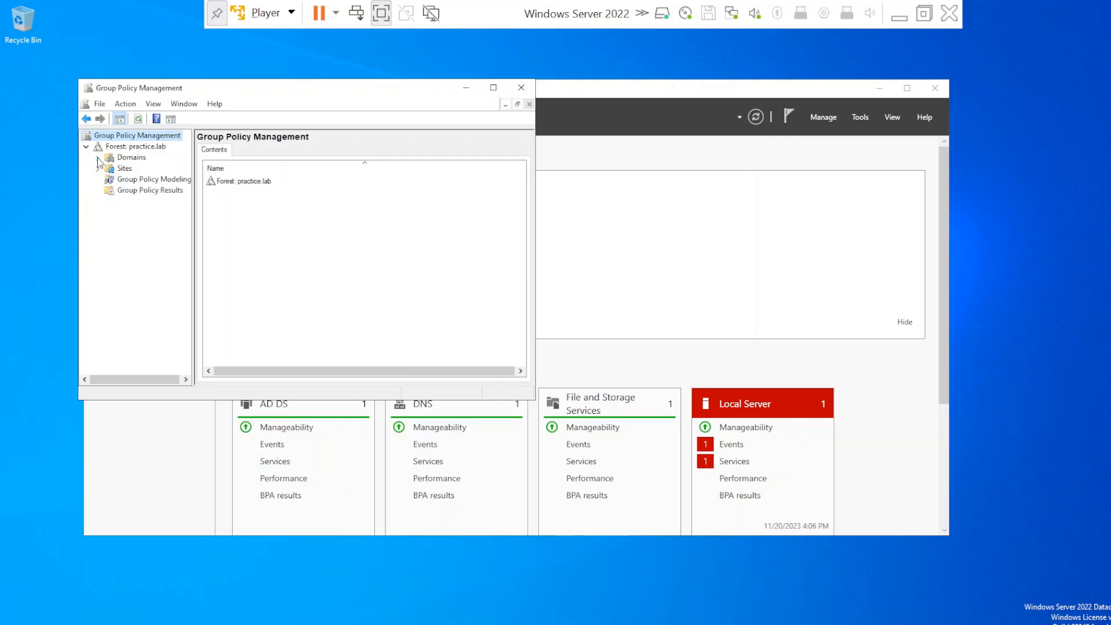
left_click(98, 157)
left_click(120, 169)
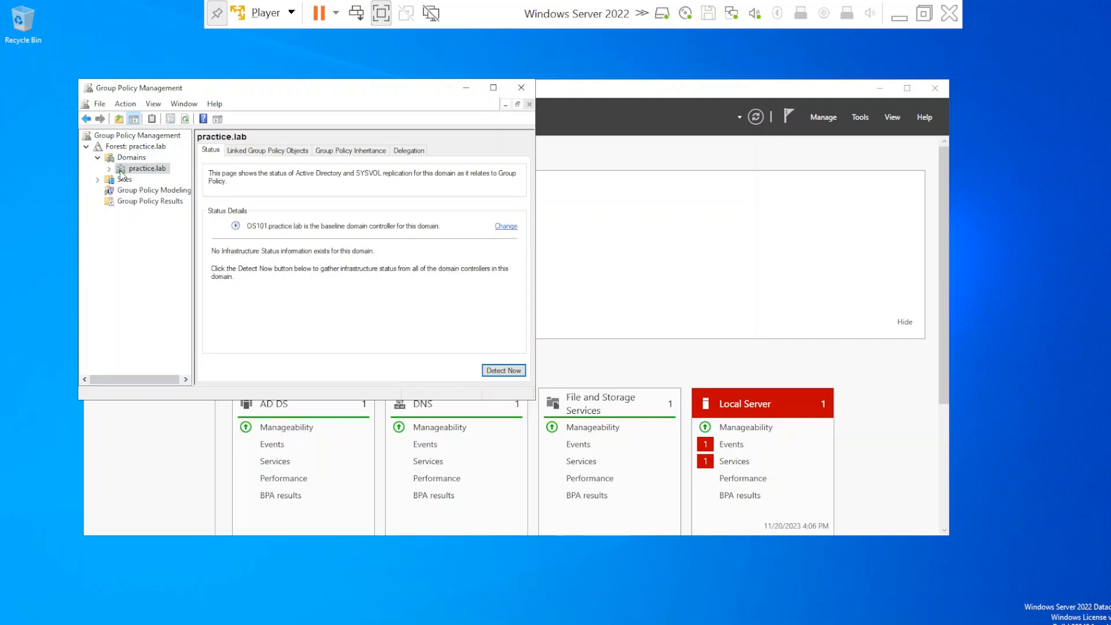
Step: Create a new GPO named 'Practice GPO' linked to the practice.lab domain
right_click(121, 172)
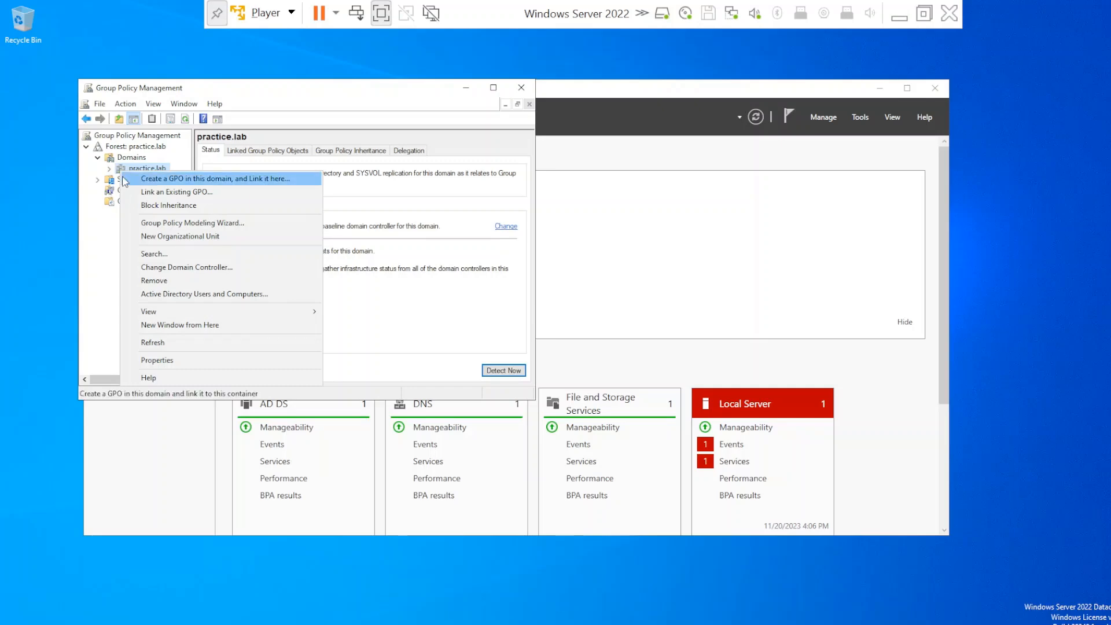
left_click(155, 181)
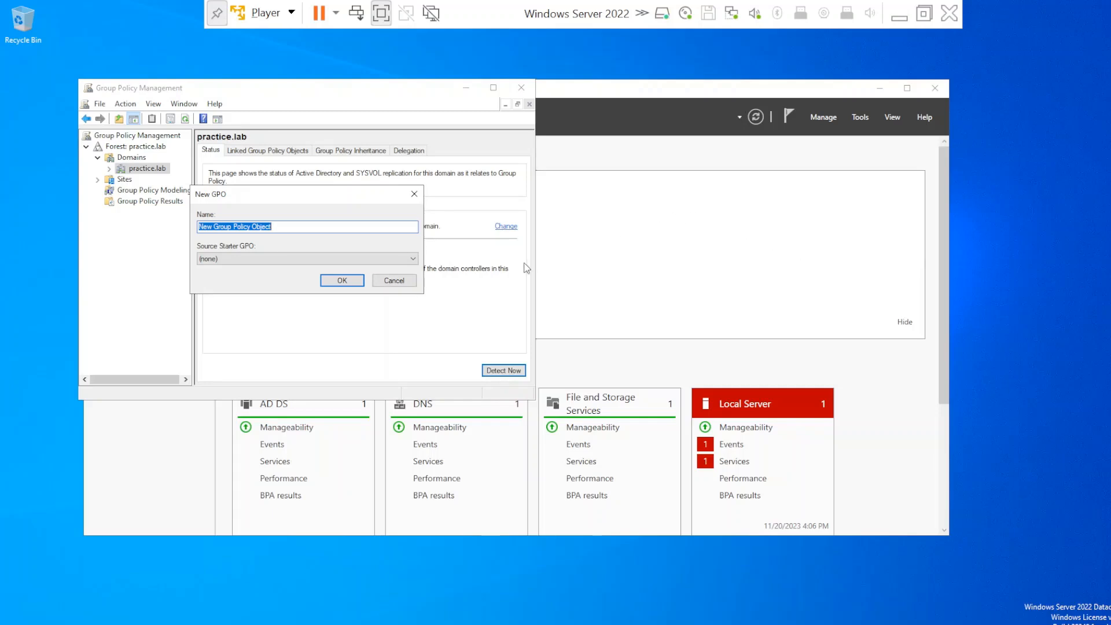
type("Prac")
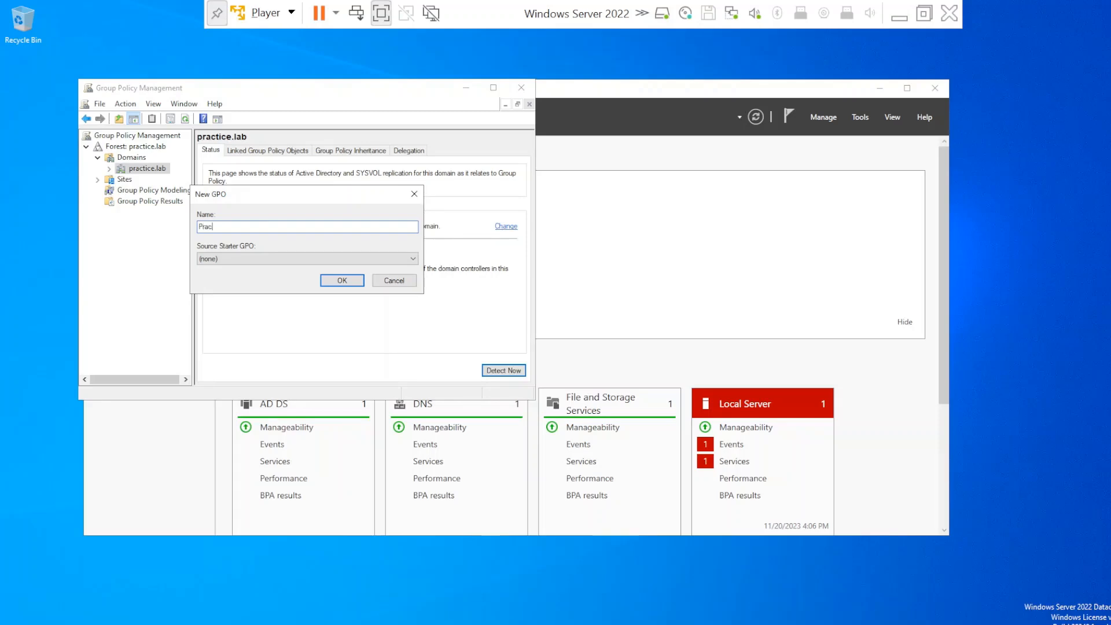
type("tice GPO")
left_click(343, 281)
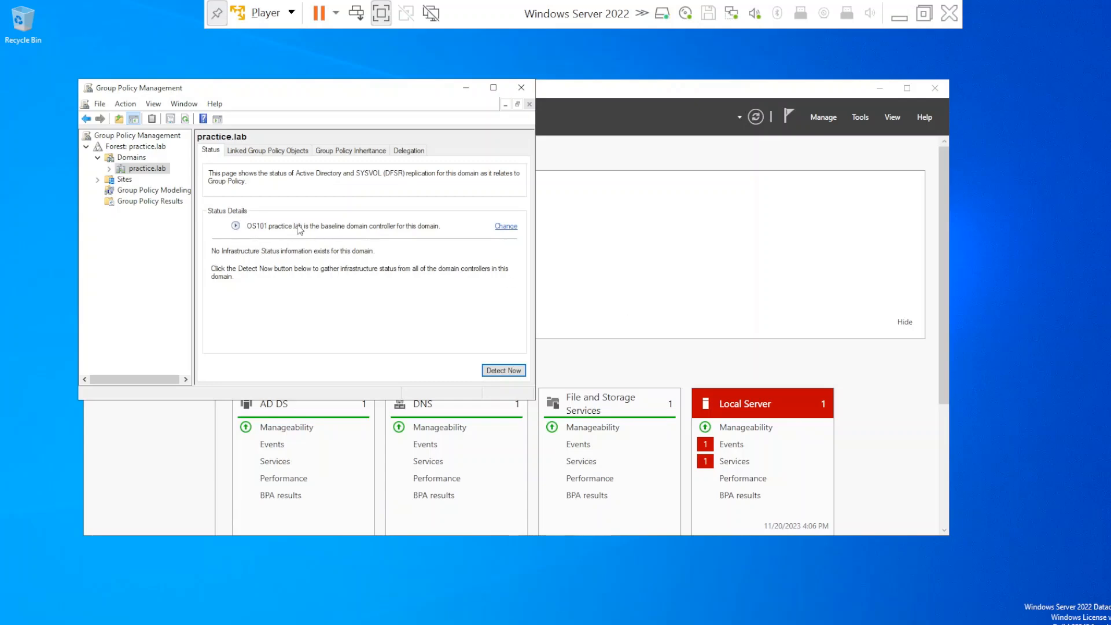
Step: Refresh the Domains tree and expand practice.lab to show Practice GPO among its linked GPOs
left_click(98, 158)
left_click(98, 157)
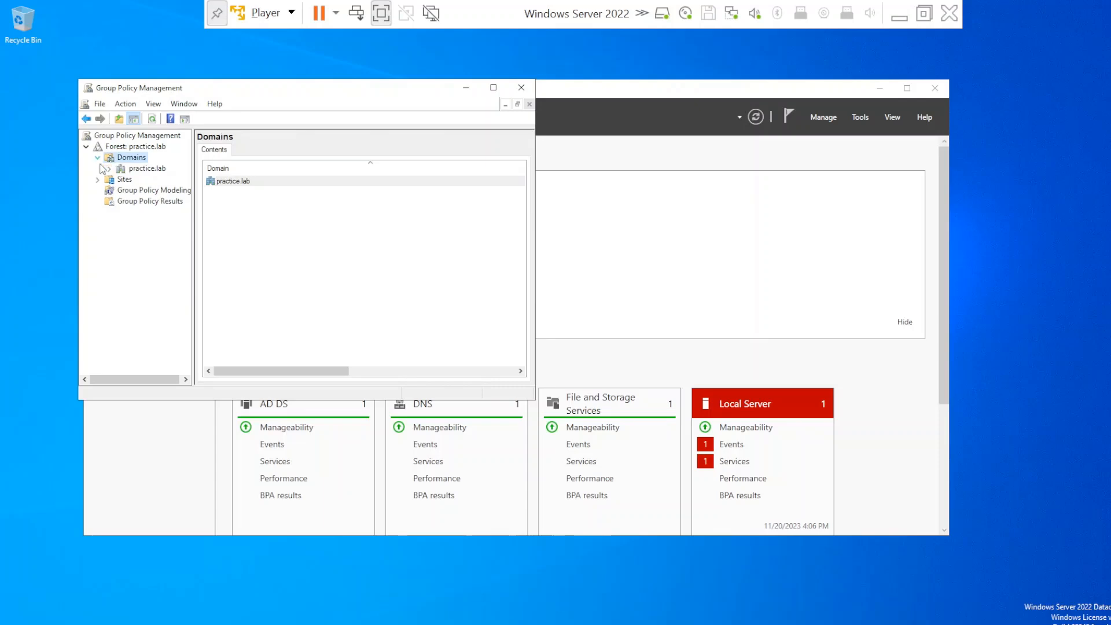
left_click(109, 168)
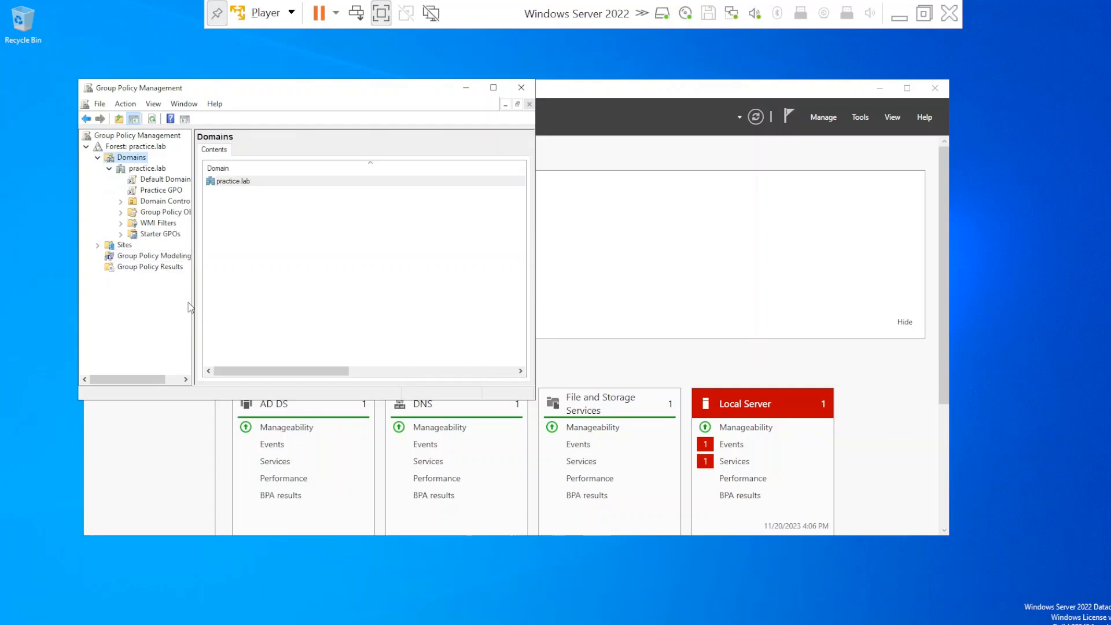
left_click_drag(192, 302, 247, 302)
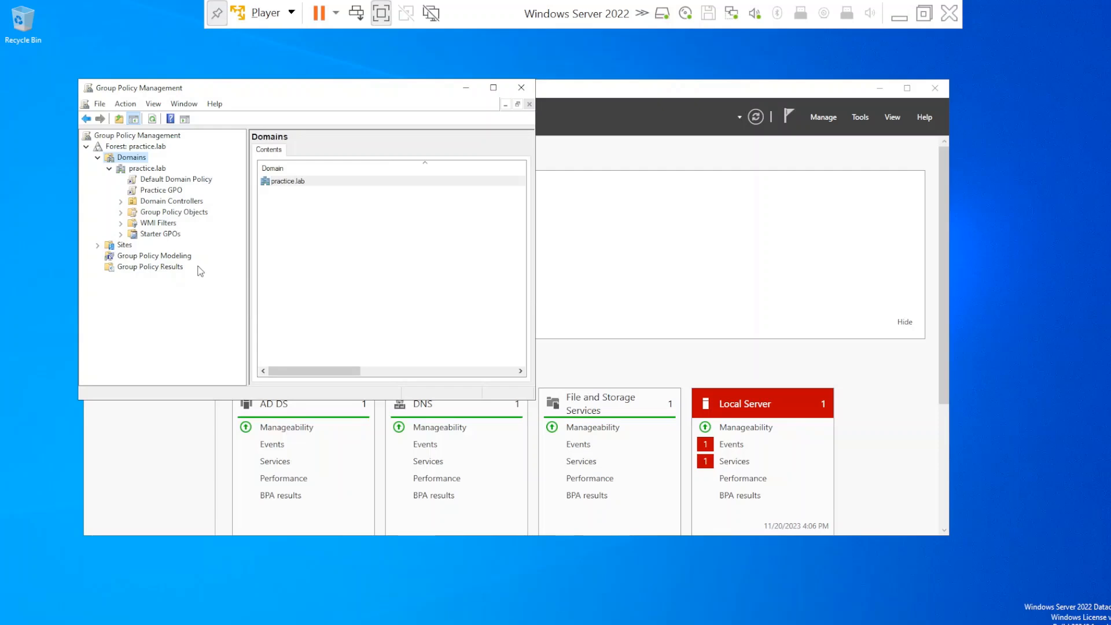
Step: Select the Group Policy Objects node under practice.lab to list its GPOs
left_click(183, 213)
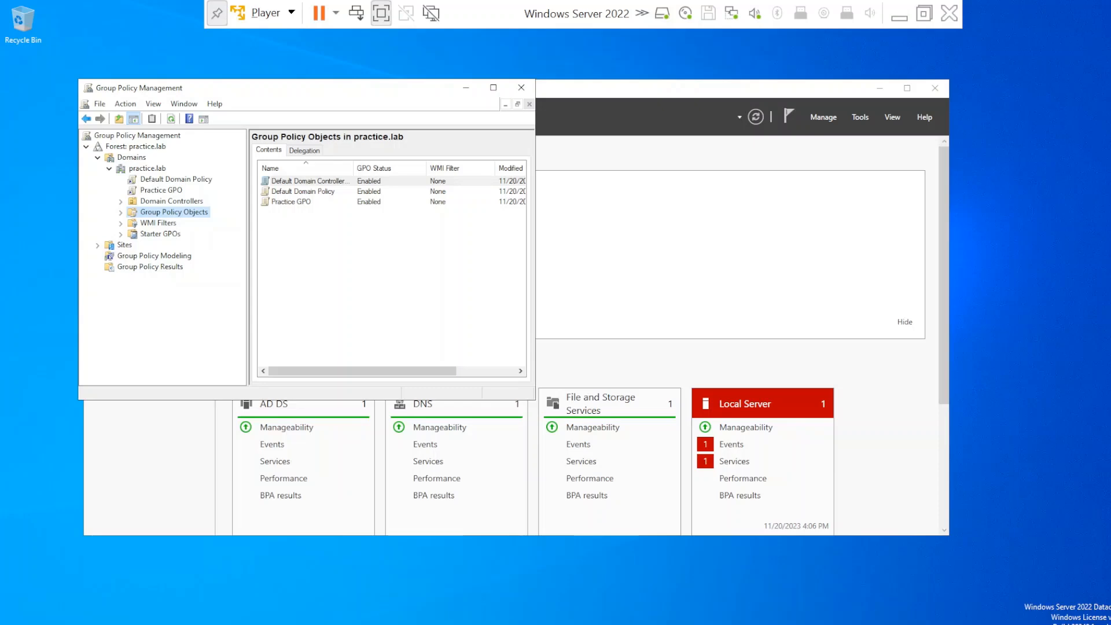
Step: Open Practice GPO in the Group Policy Management Editor via Edit
left_click(296, 202)
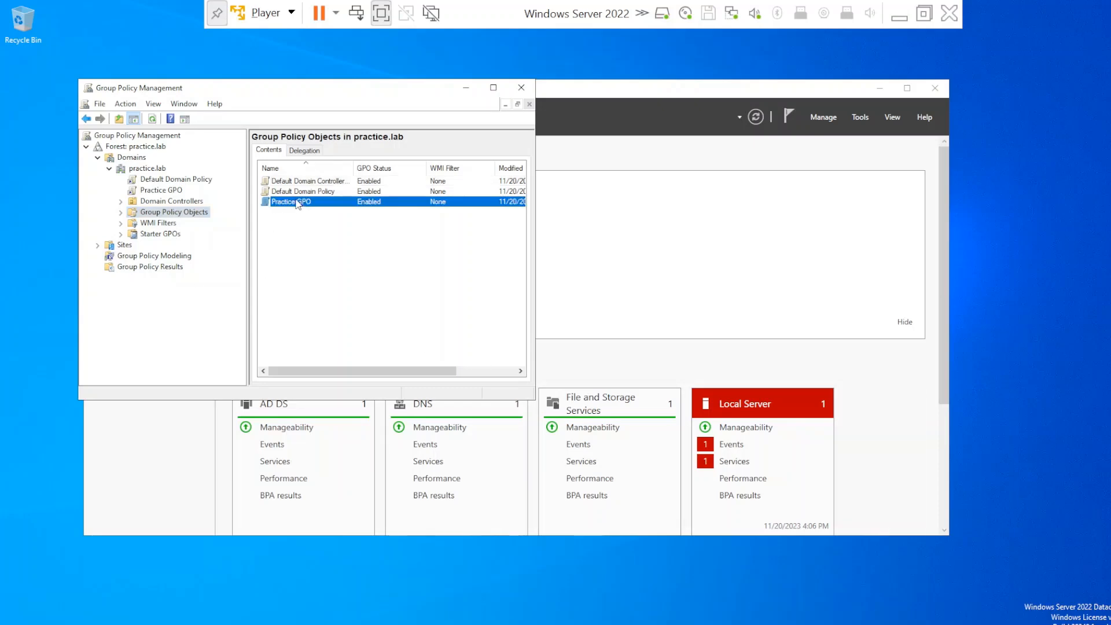
right_click(296, 203)
left_click(335, 214)
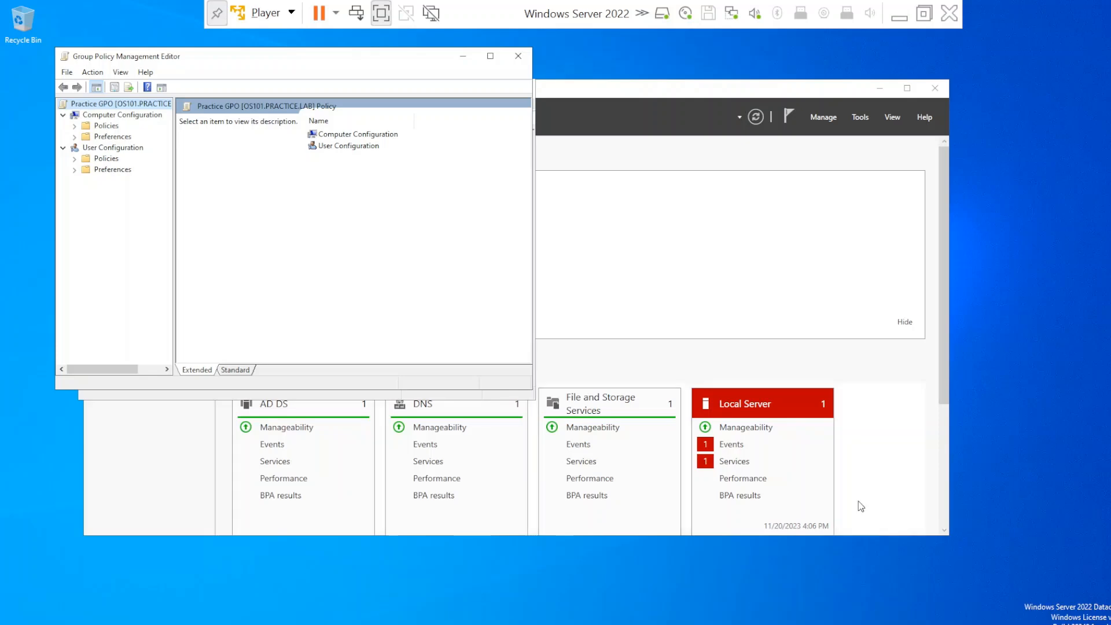
Step: Launch Command Prompt from the Start search
left_click(133, 624)
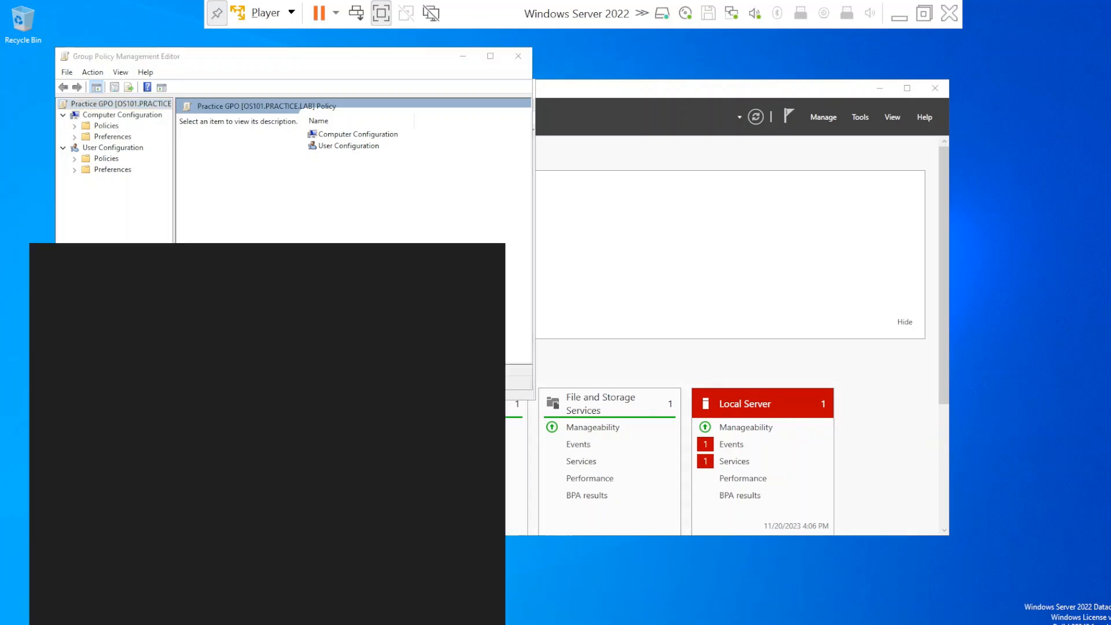
type("com")
key("Return")
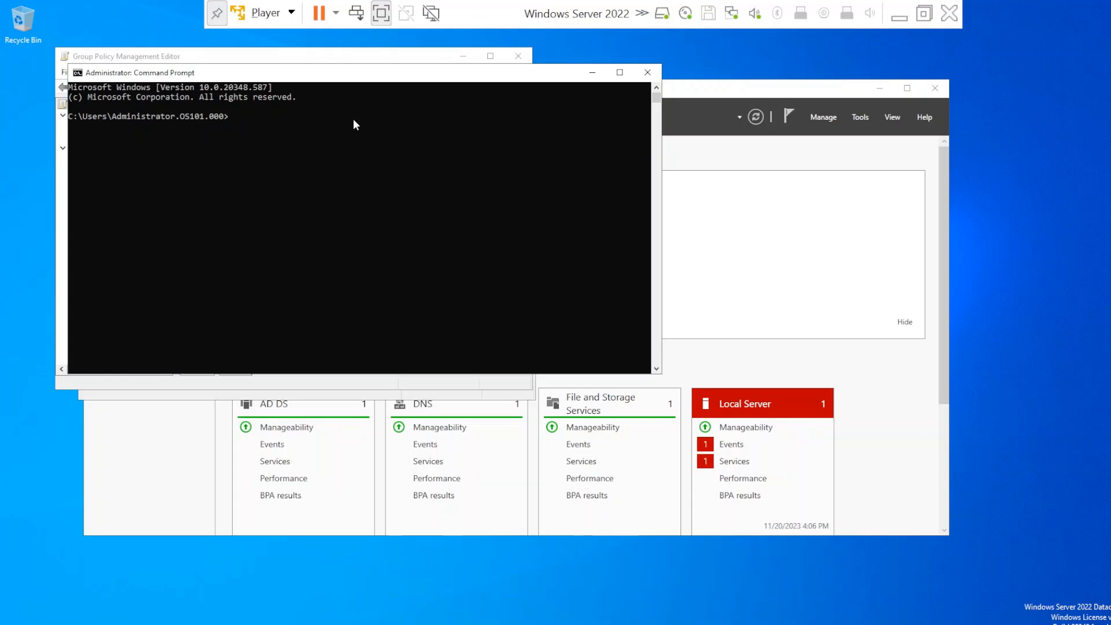
Step: Run gpupdate /force, then minimize the Command Prompt window
type("gpupdate/for")
key("Return")
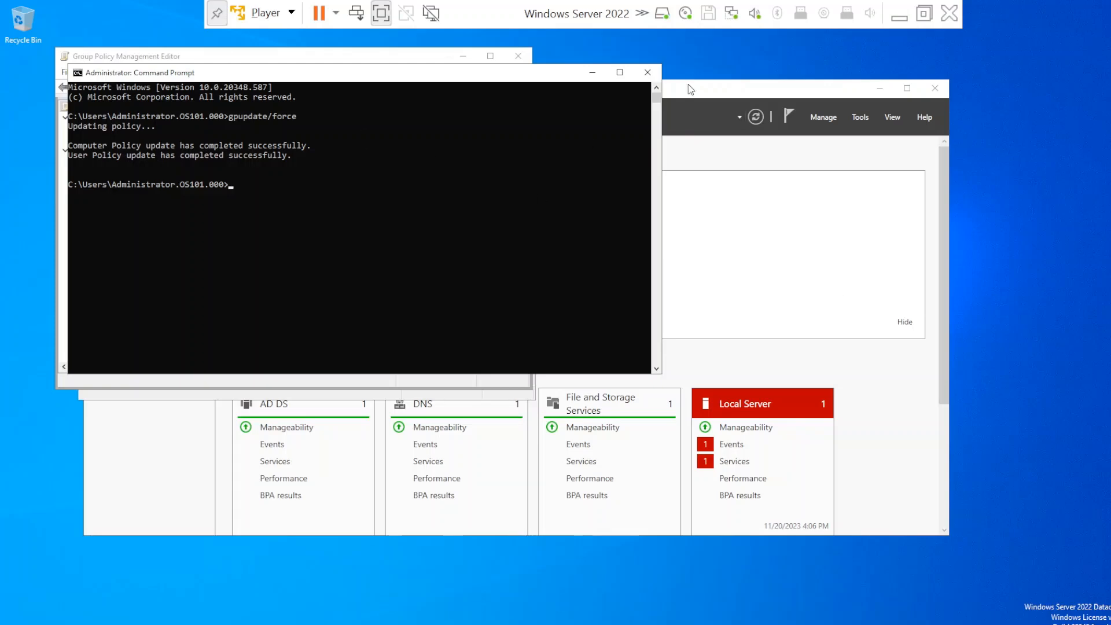
left_click(599, 77)
Step: Bring Command Prompt back and change into the Desktop folder with cd desktop
left_click(462, 56)
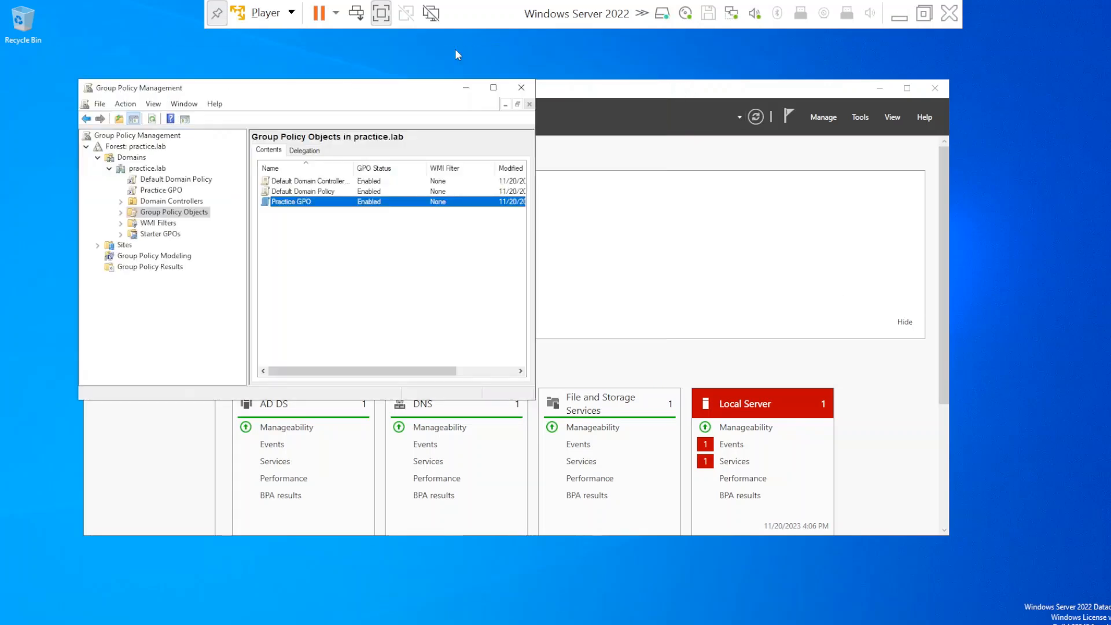
left_click(428, 623)
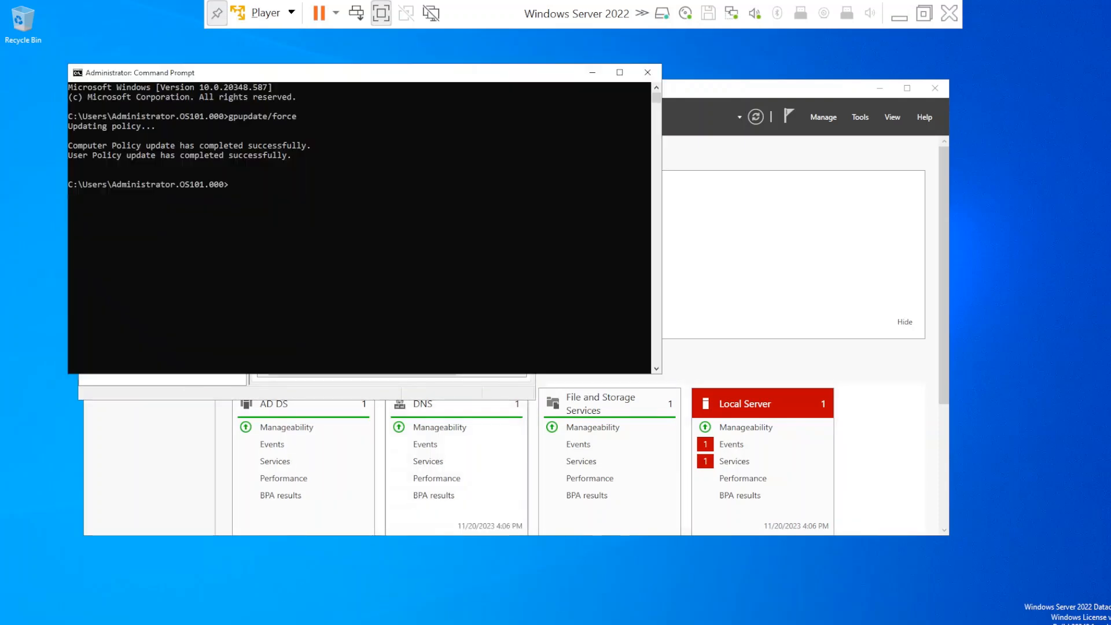
type("cd de")
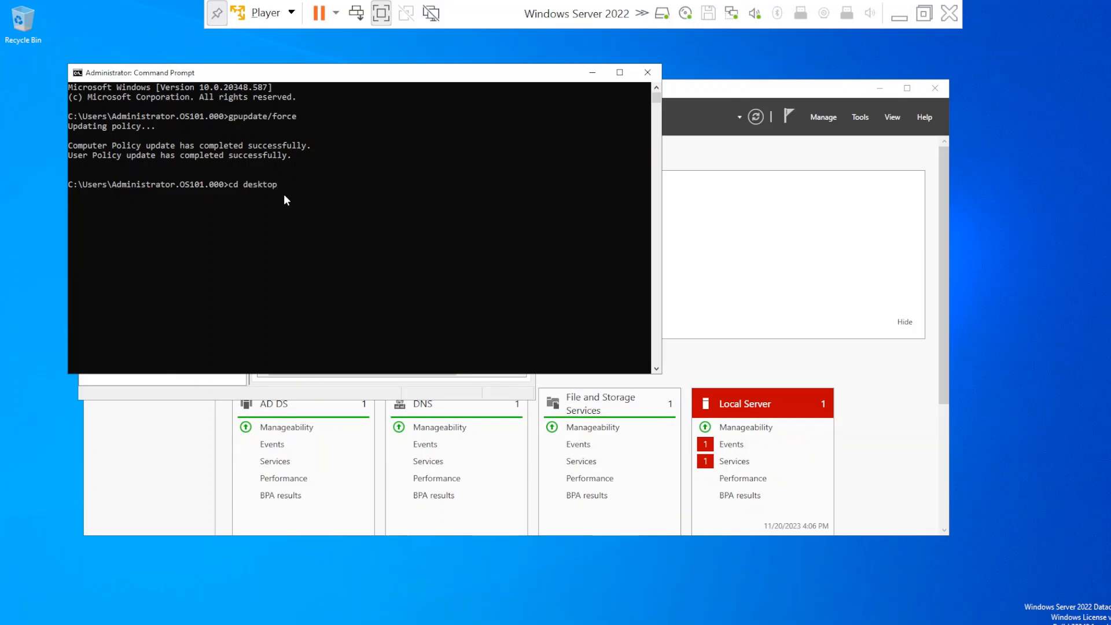
type("sktop")
key("Return")
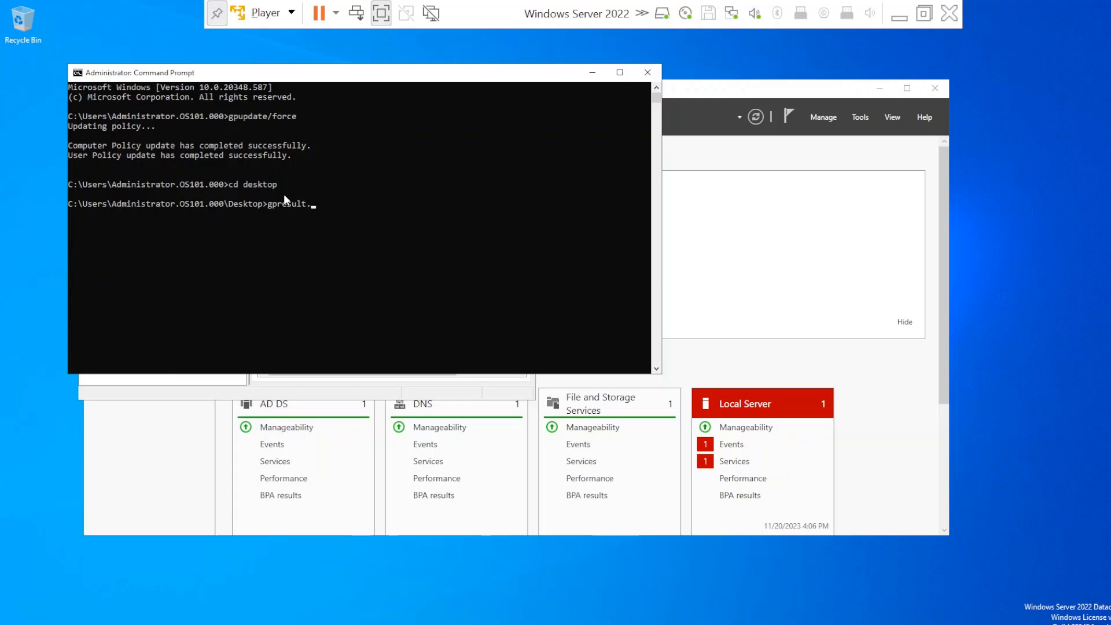
Step: Generate the Group Policy results report with gpresult /H file.html
key("BackSpace")
key("BackSpace")
type("file.html")
key("Return")
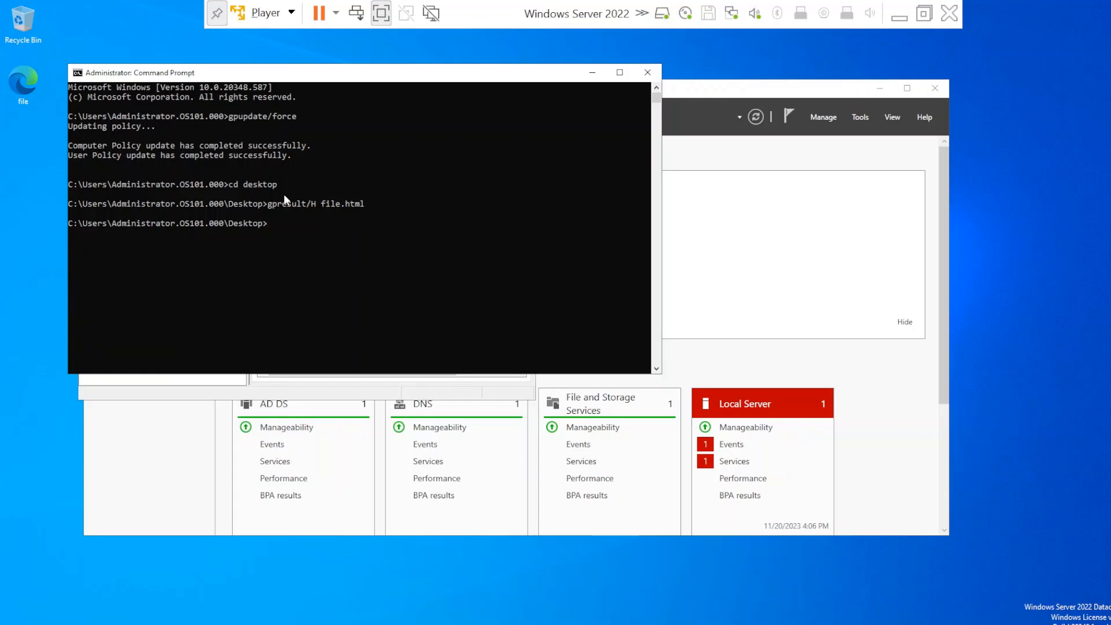
Step: Open file.html from the desktop in Edge, scroll through its details, and restore down the window
left_click(24, 84)
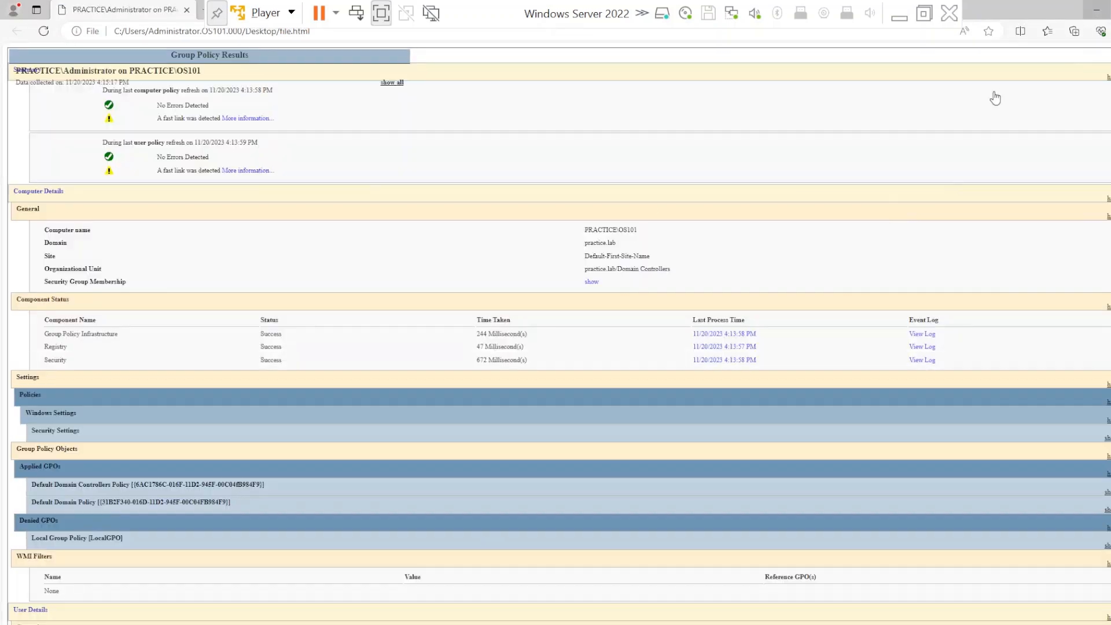
scroll(524, 344, "down", 5)
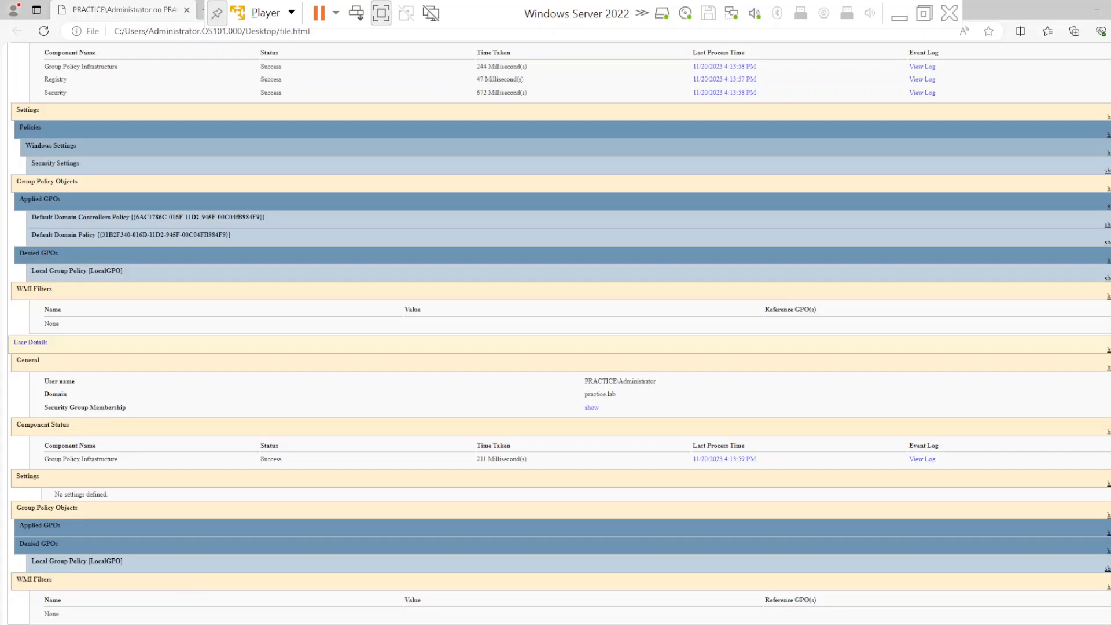
left_click(1110, 11)
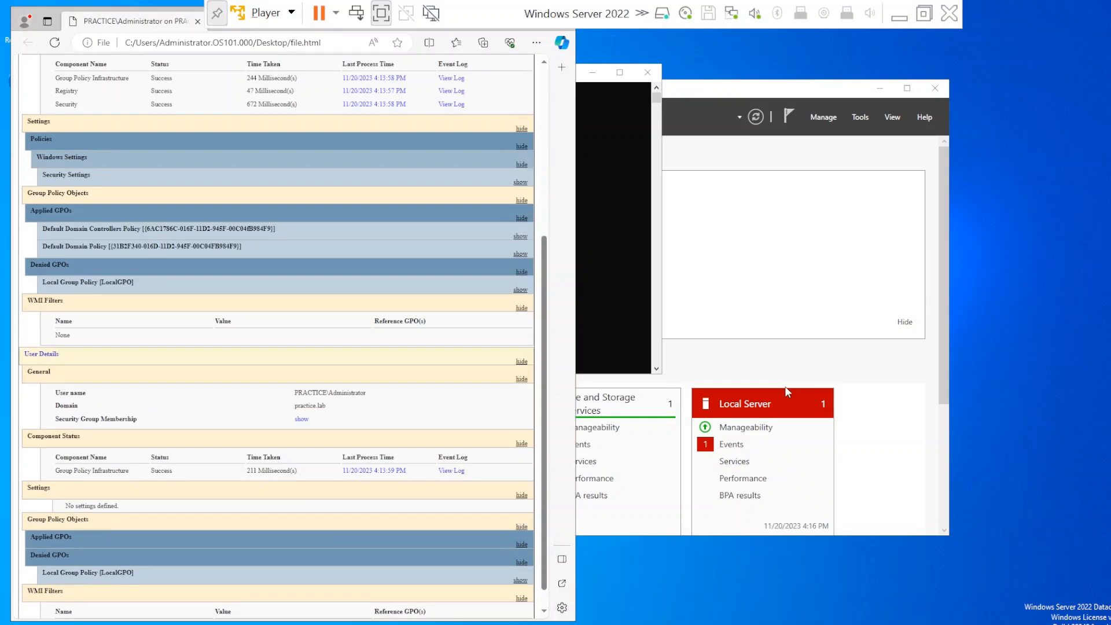